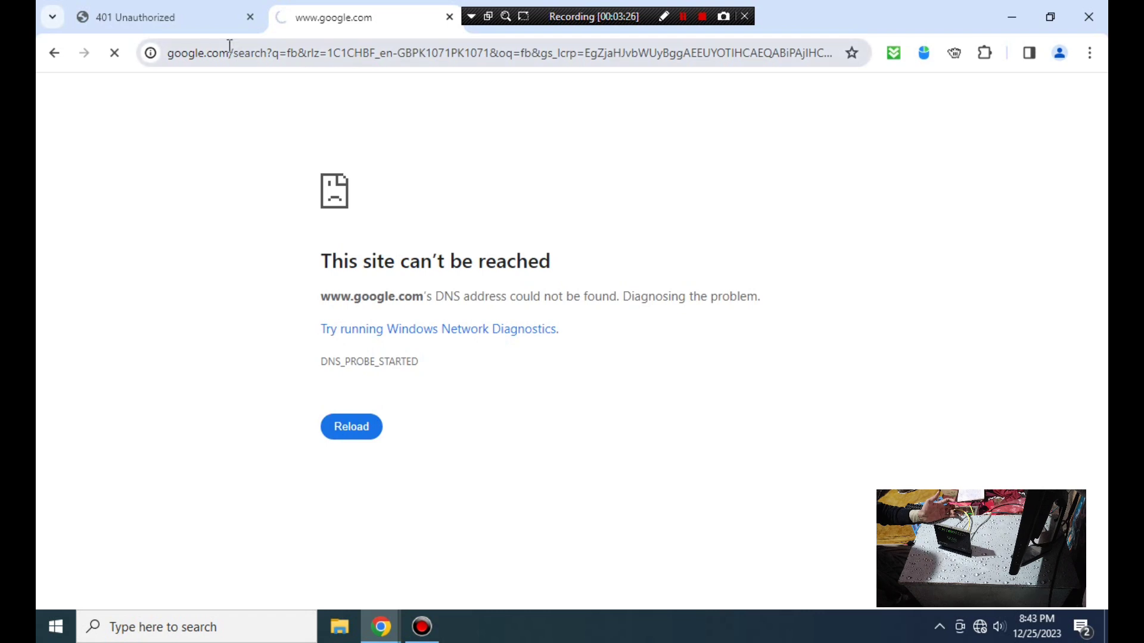
- Return to the '401 Unauthorized' tab and select the 192.168.1.1 address for reloading
left_click(204, 22)
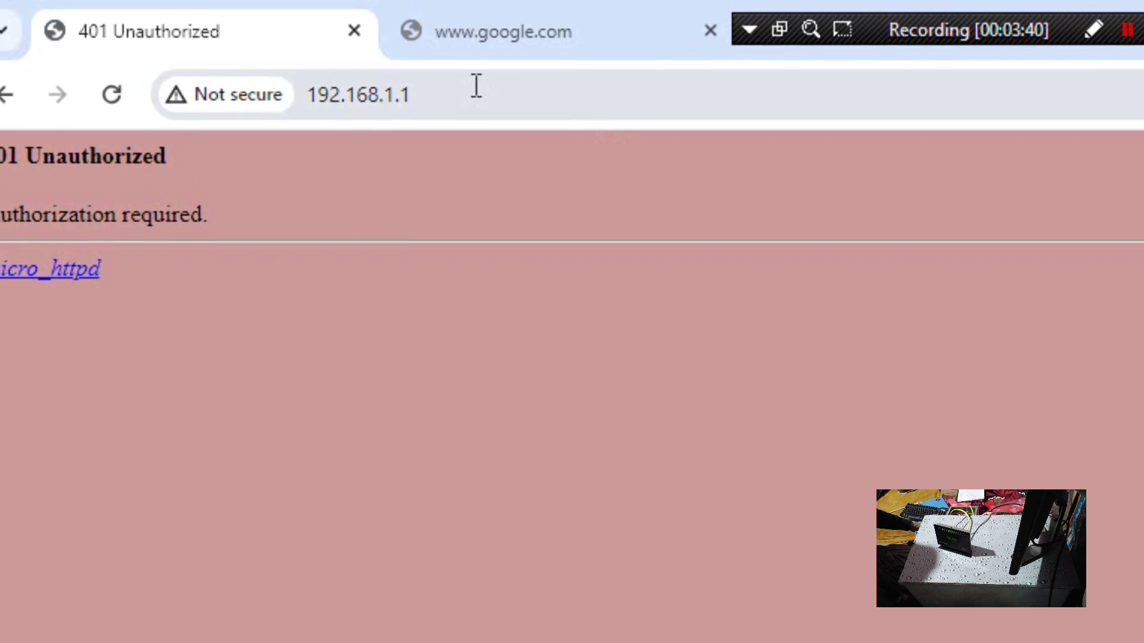
left_click(476, 86)
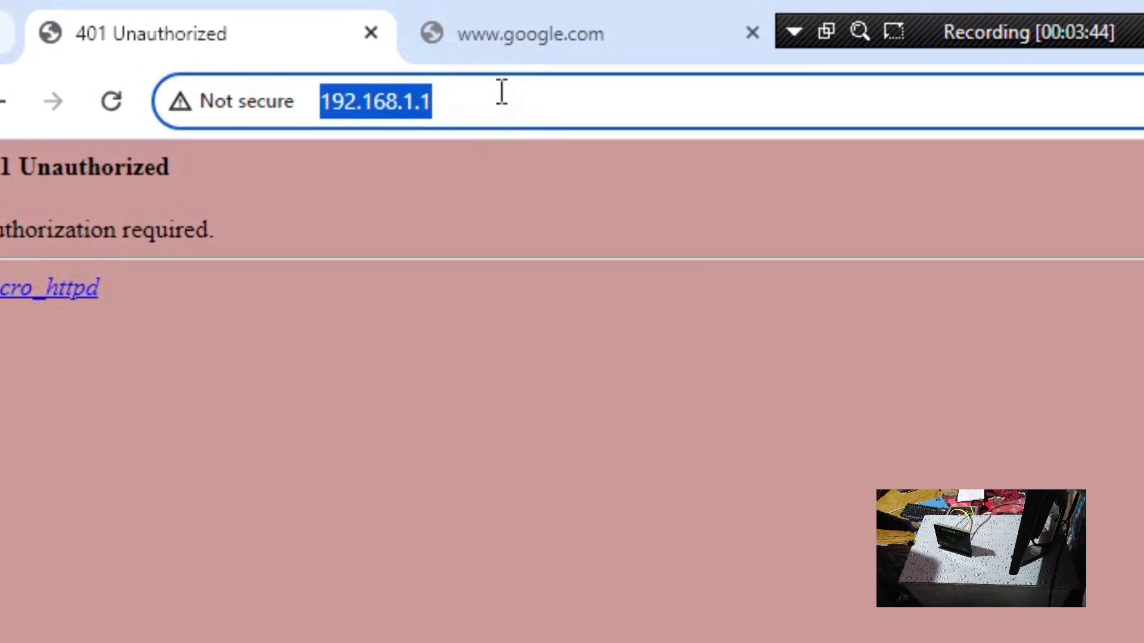
left_click(501, 93)
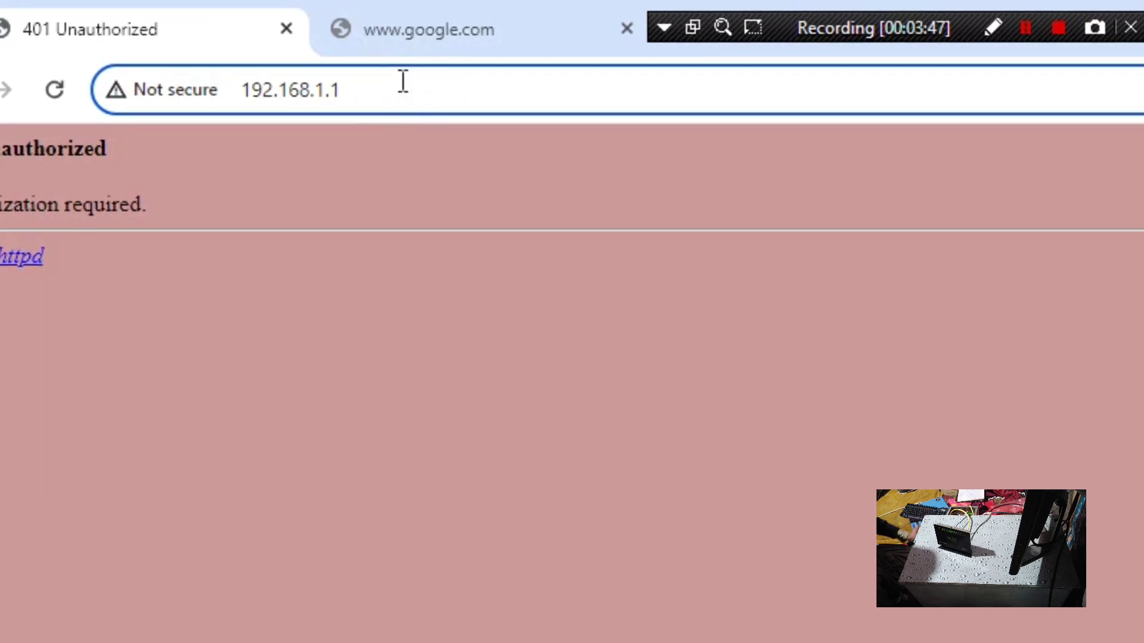
- Reload 192.168.1.1 and sign in with the admin username and the router password
key("Return")
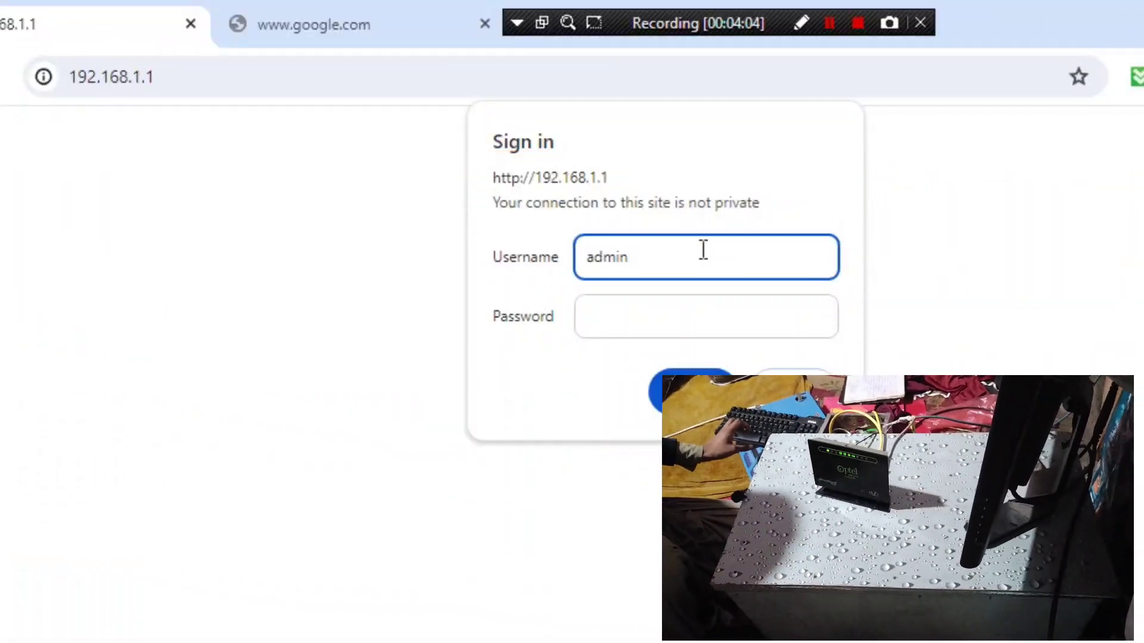
left_click(699, 314)
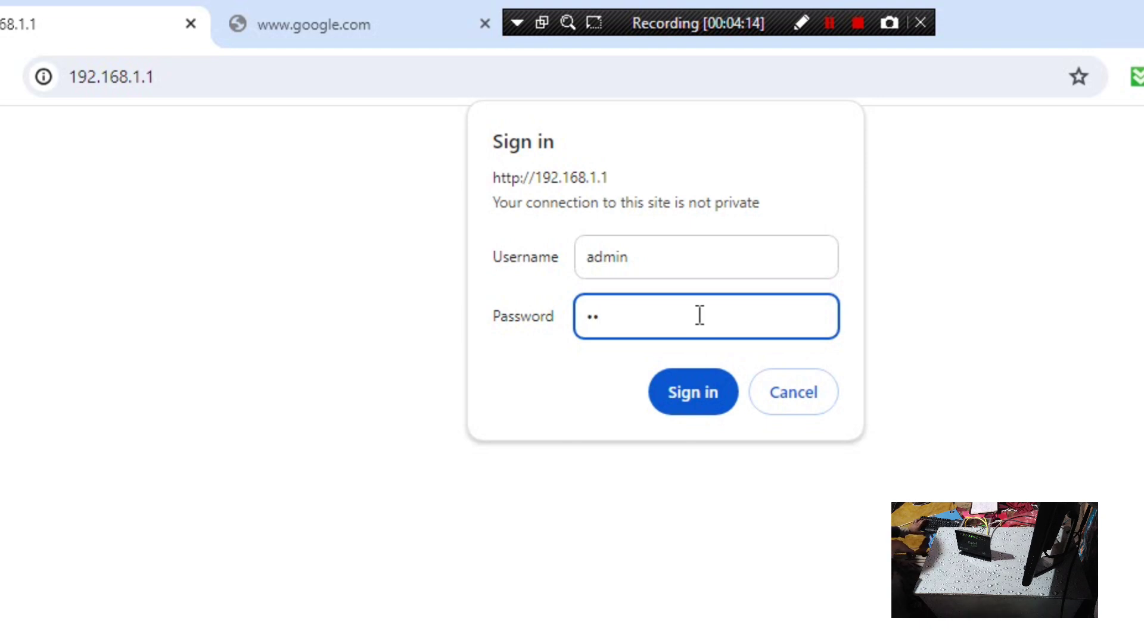
type("min")
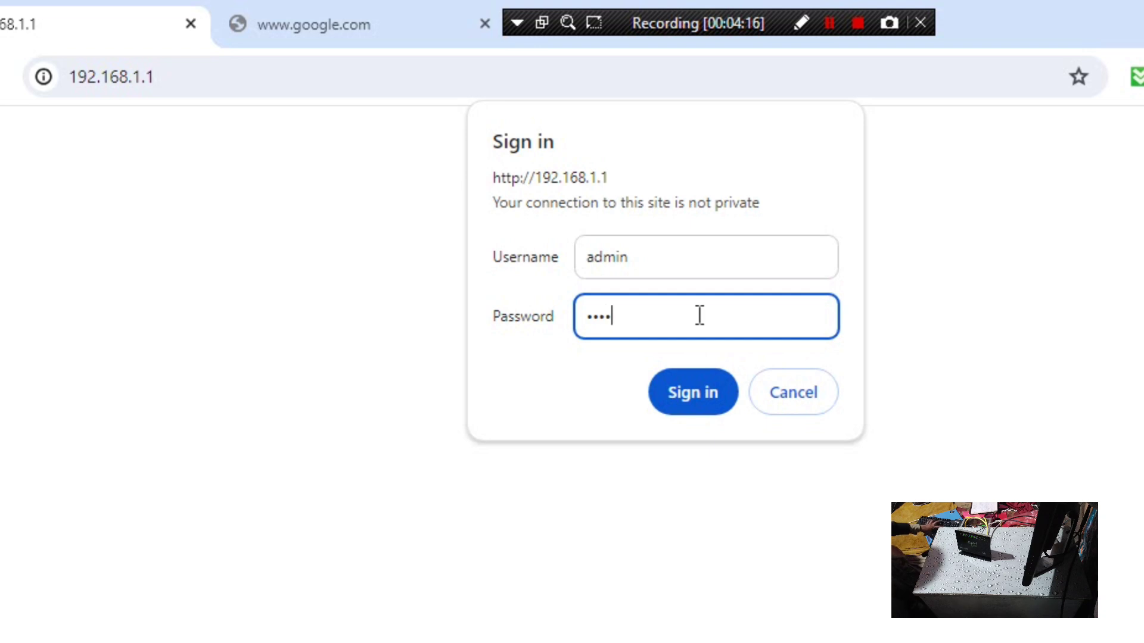
key("Return")
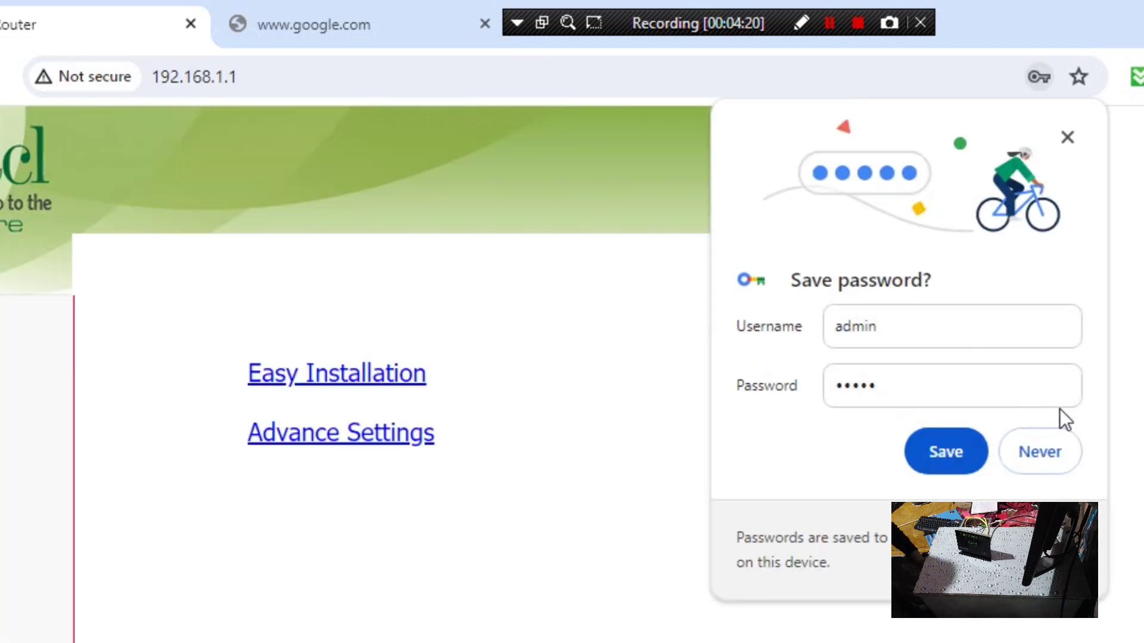
- Dismiss the save-password offer and restore factory defaults via Management > Settings > Restore Default
left_click(1031, 129)
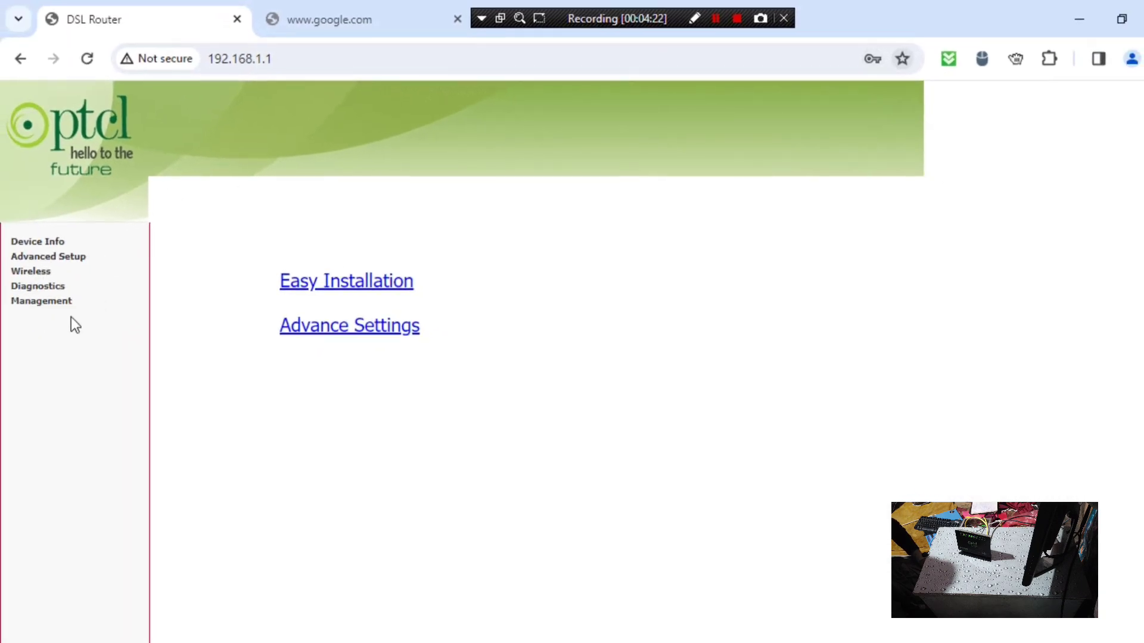
left_click(53, 306)
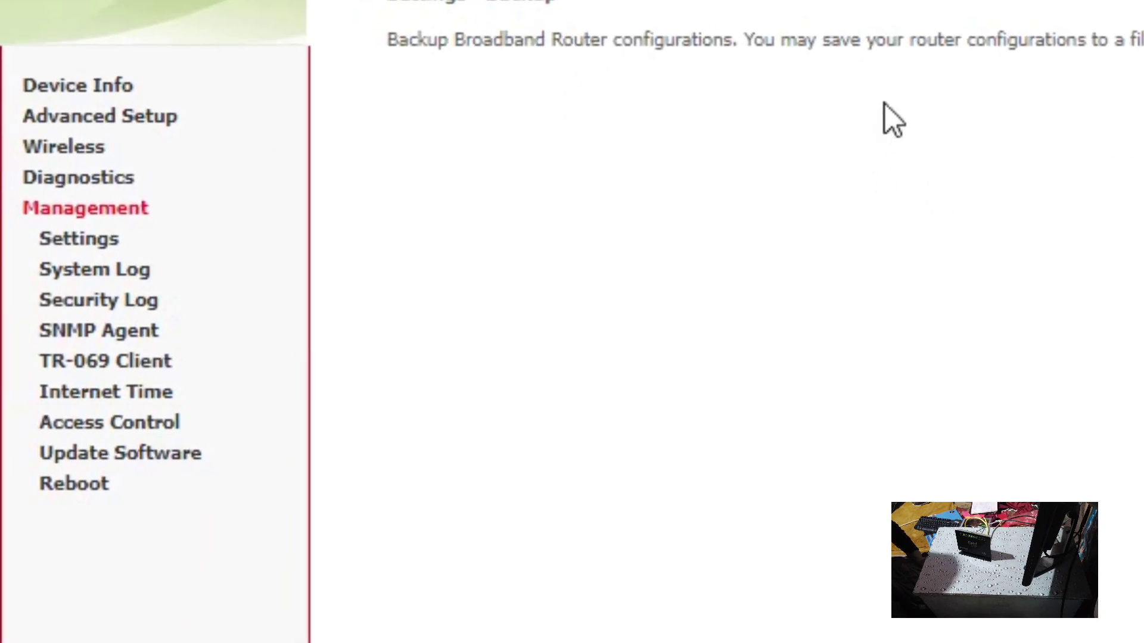
left_click(152, 424)
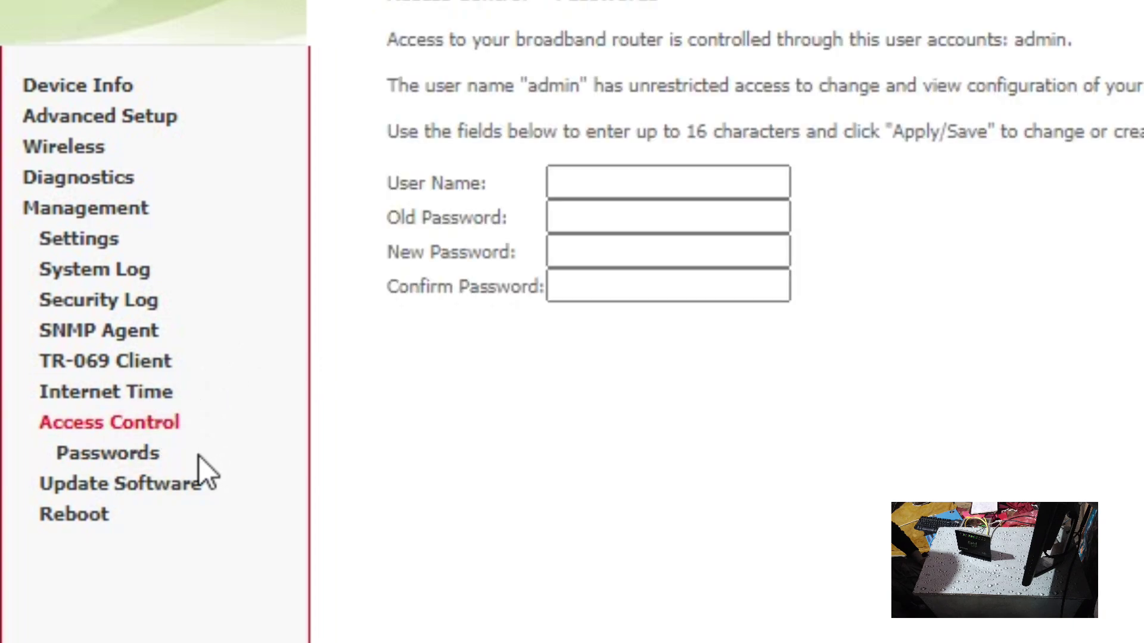
left_click(114, 242)
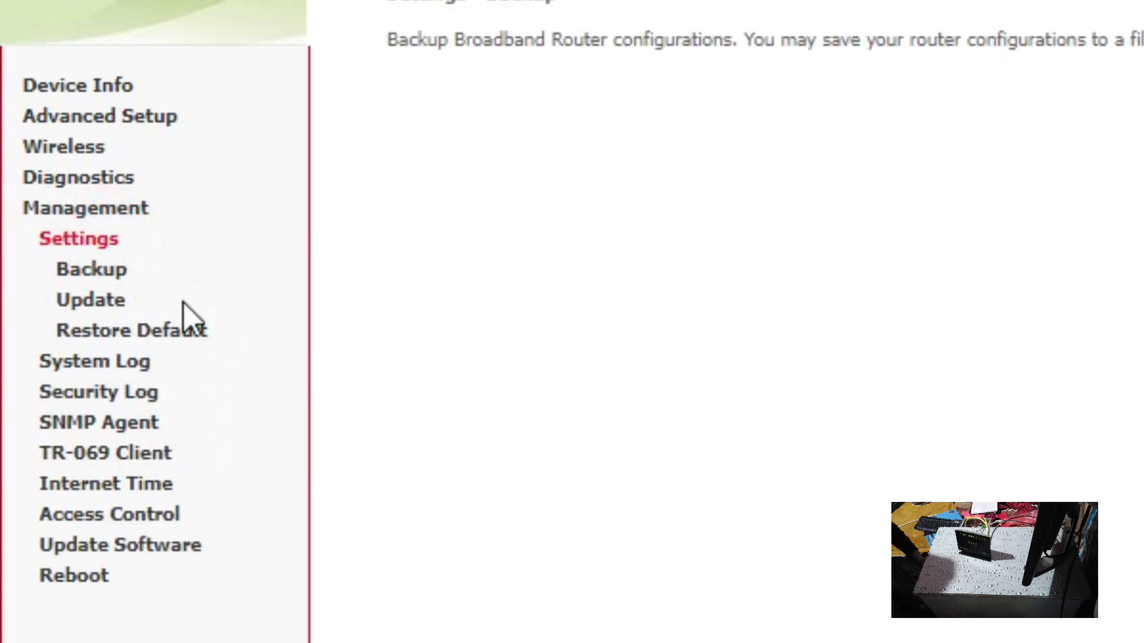
left_click(181, 330)
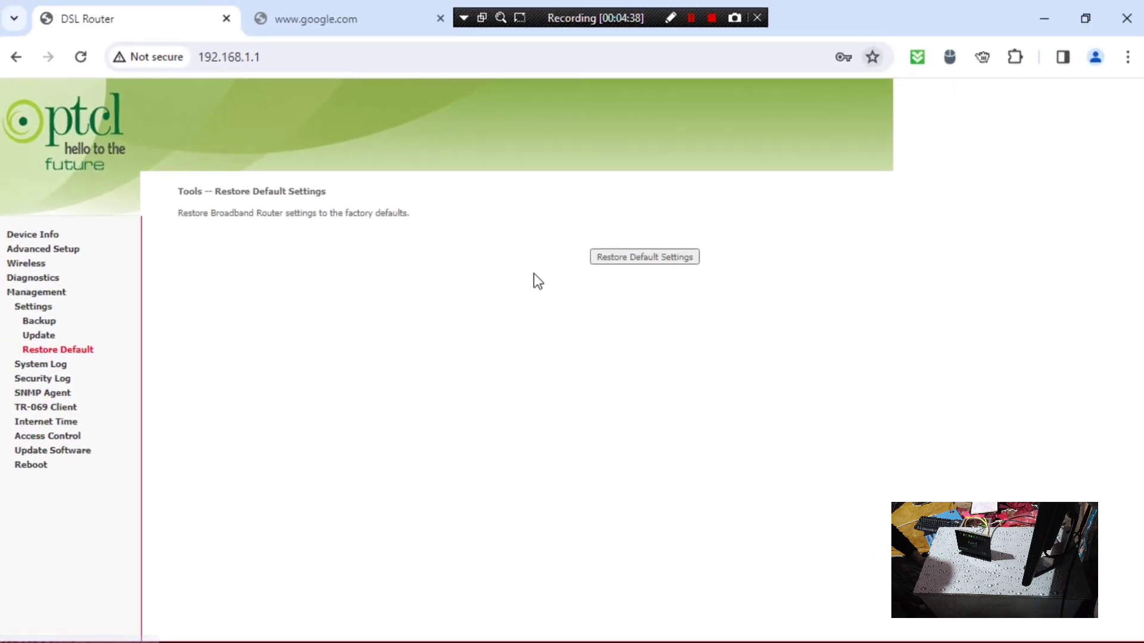
left_click(641, 261)
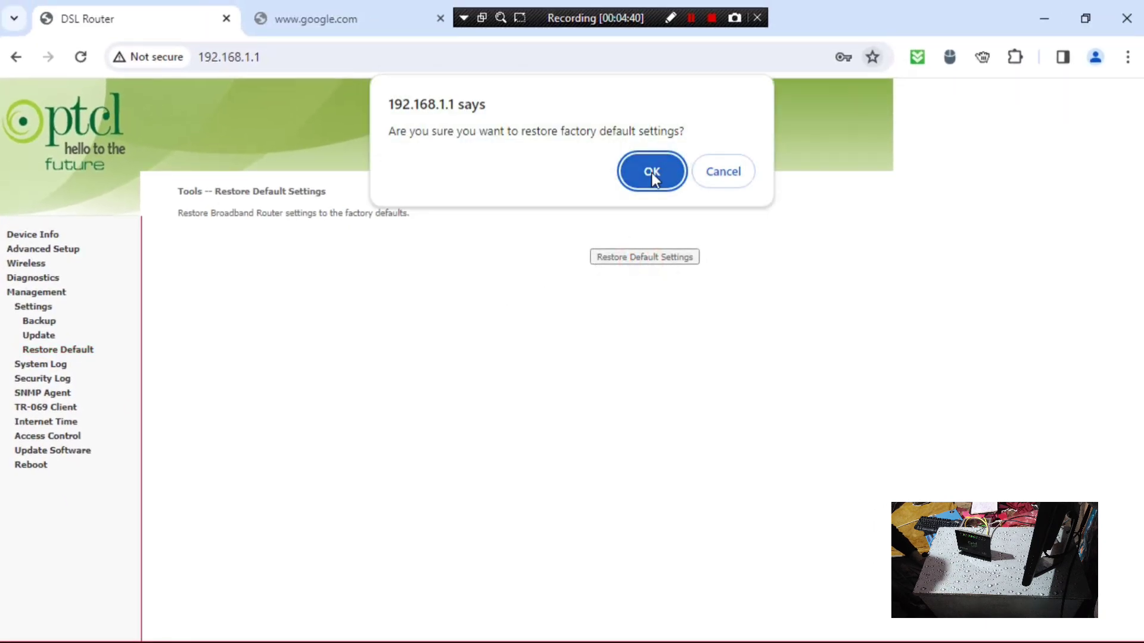
left_click(666, 164)
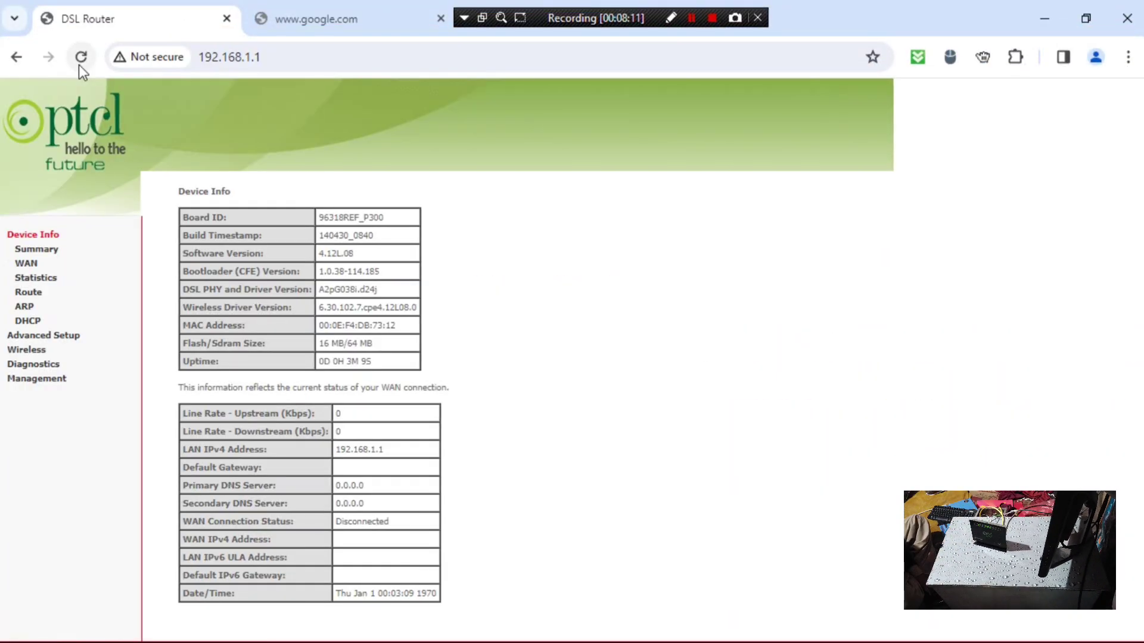
- After the reboot, reload and go to Advanced Setup > Layer2 Interface listing atm0–atm3
left_click(79, 65)
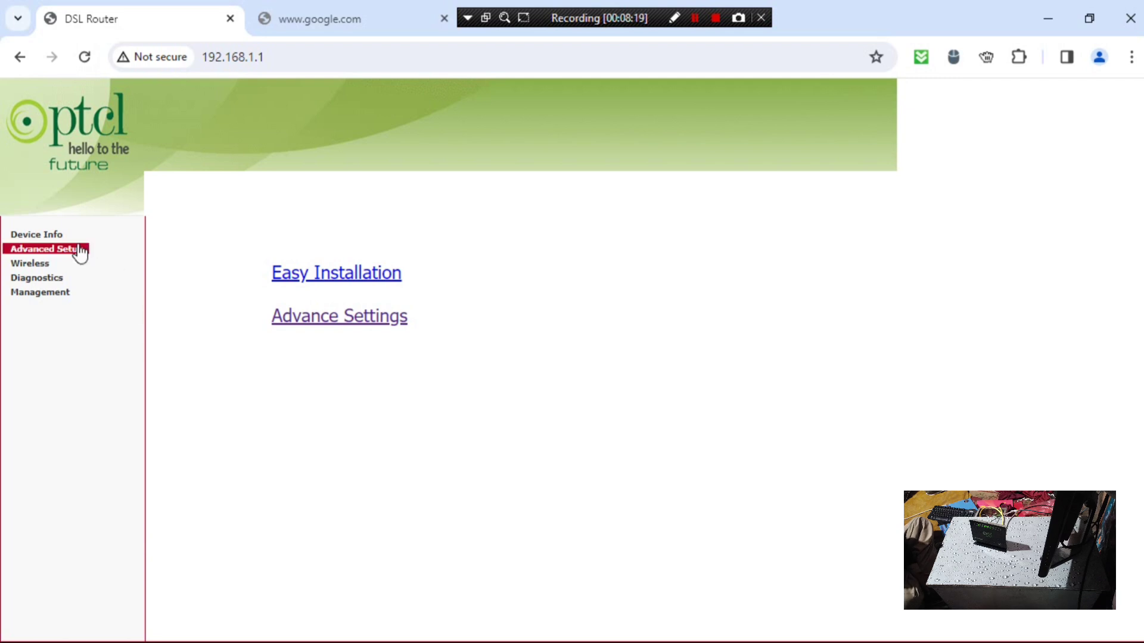
left_click(68, 257)
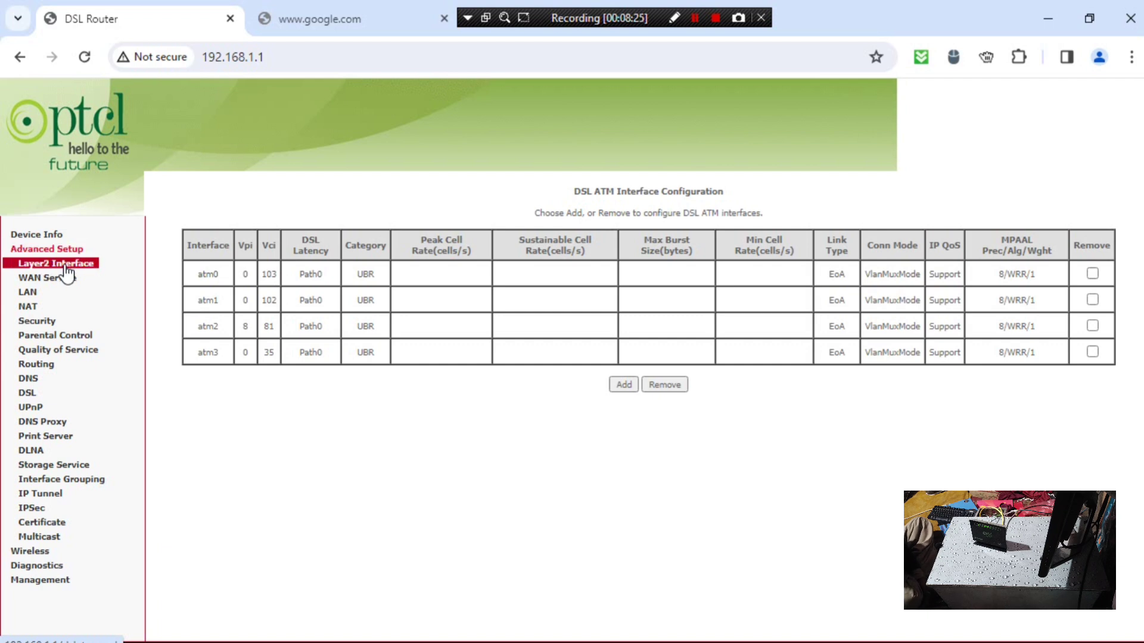
left_click(66, 265)
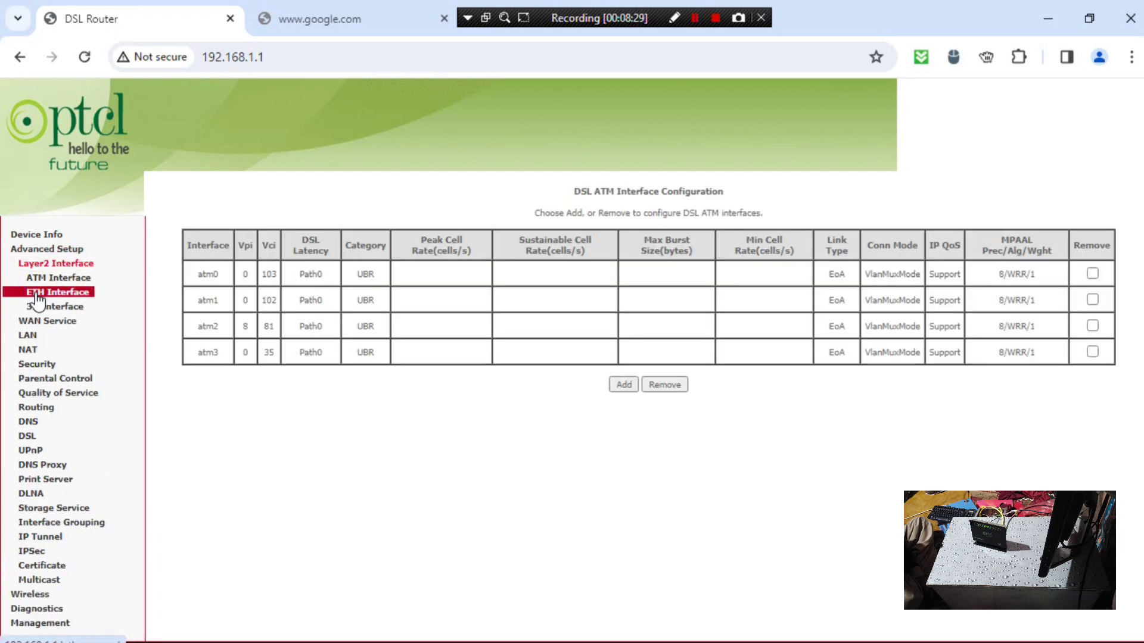
- Add an ETH WAN interface on port eth0/ETH4 and save it
left_click(71, 300)
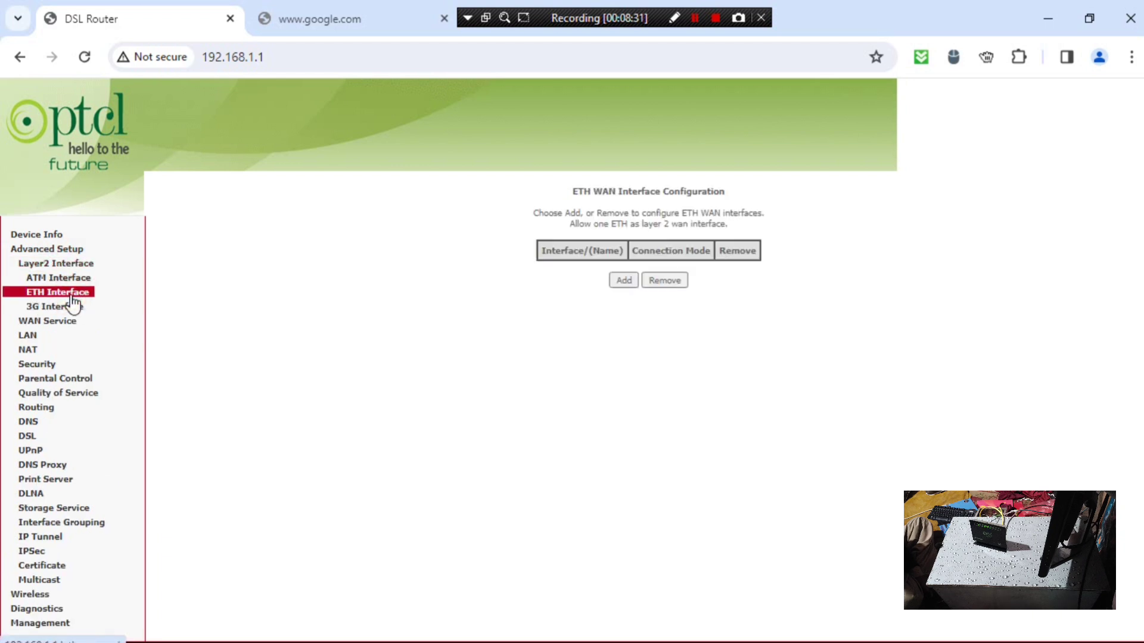
left_click(623, 280)
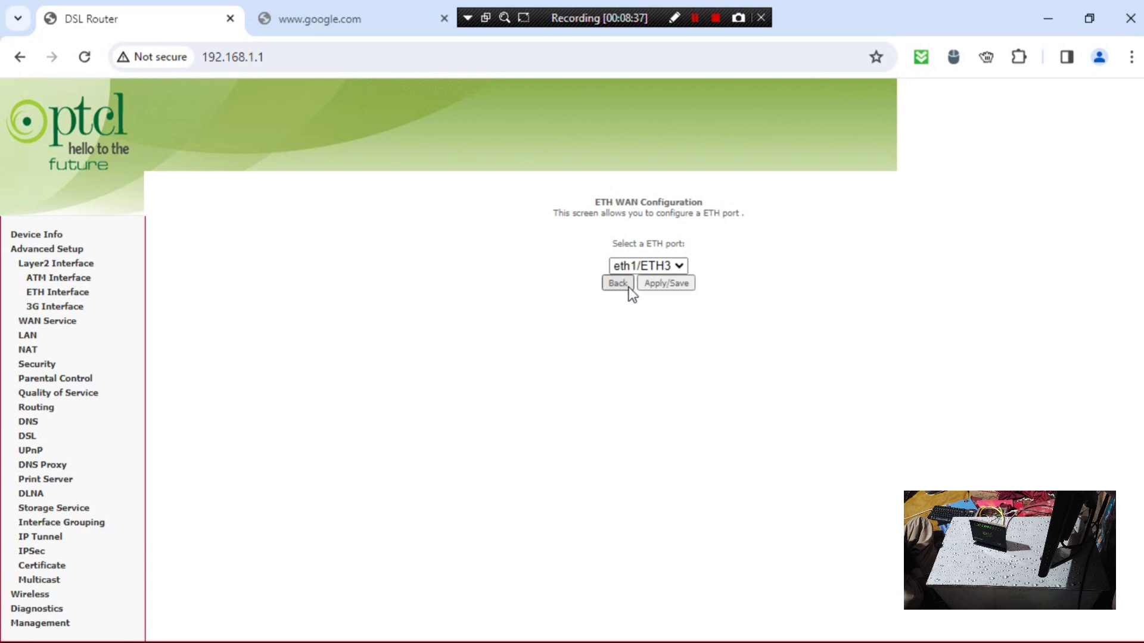
left_click(675, 266)
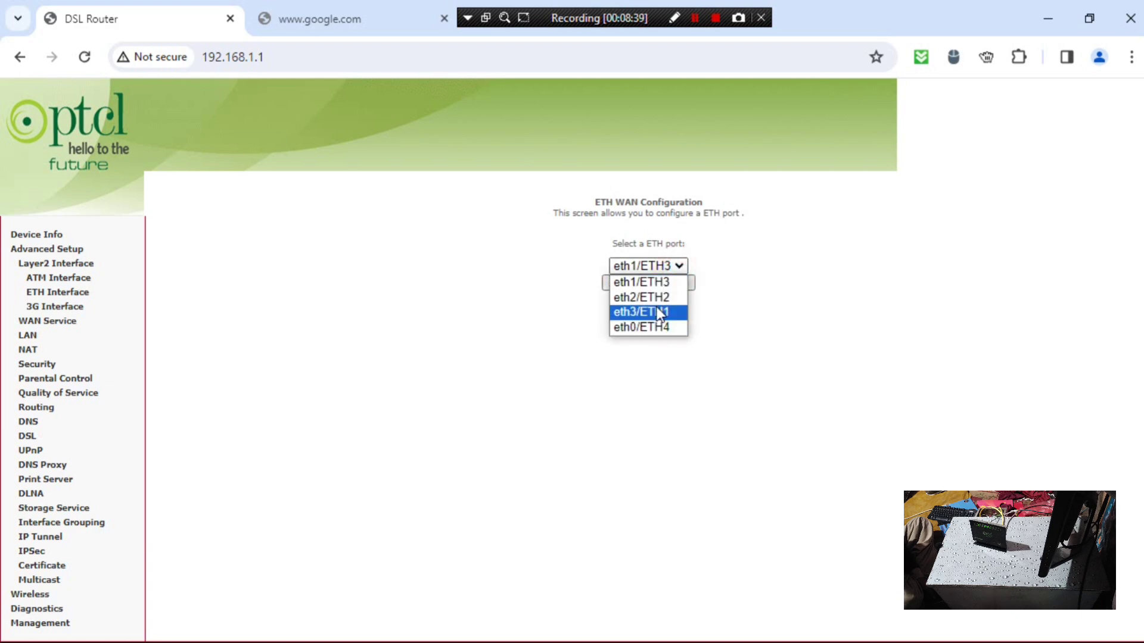
left_click(667, 370)
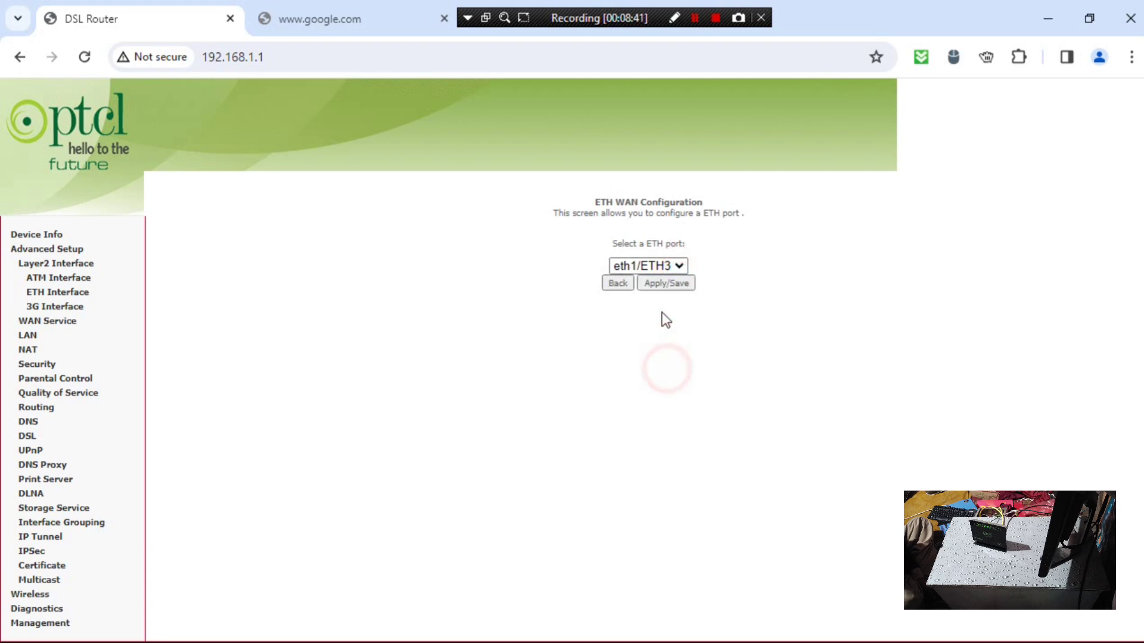
left_click(675, 265)
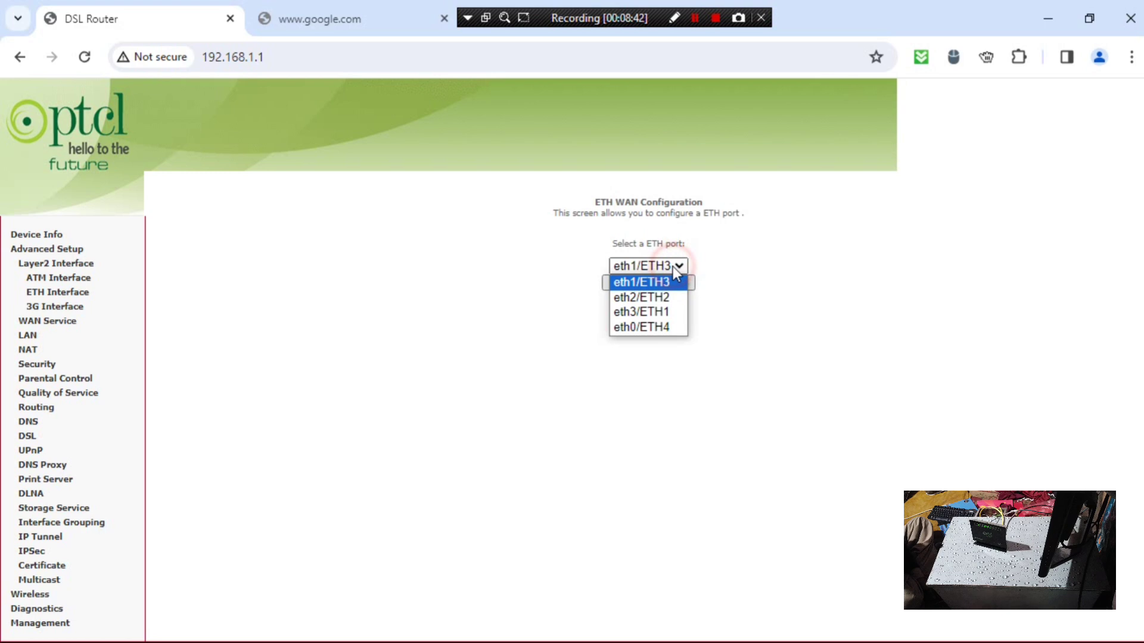
left_click(668, 327)
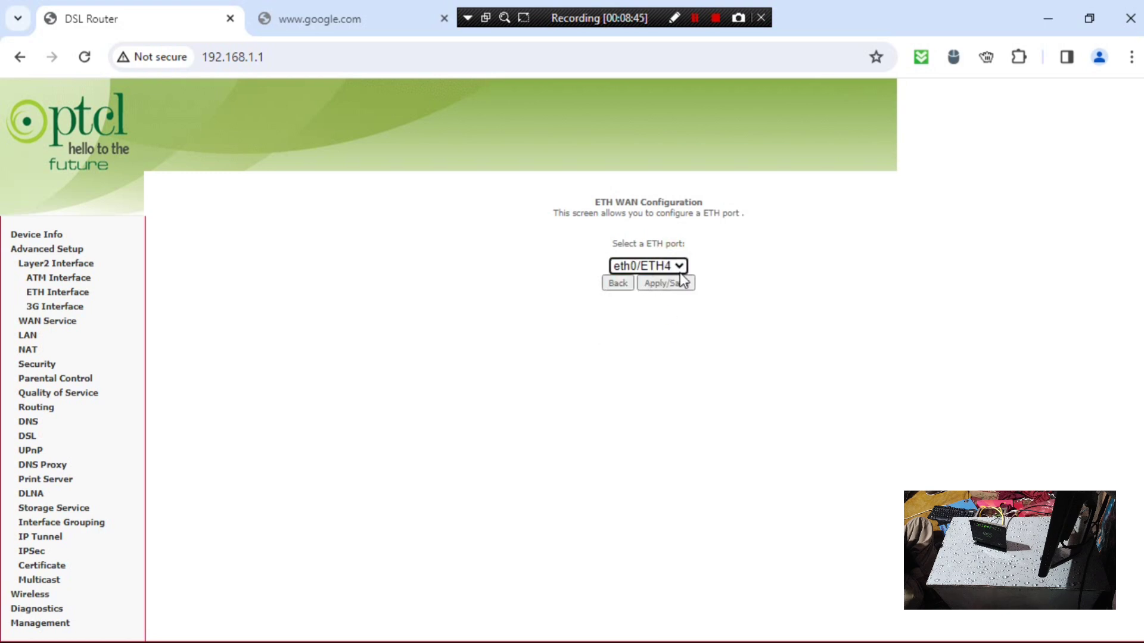
left_click(660, 285)
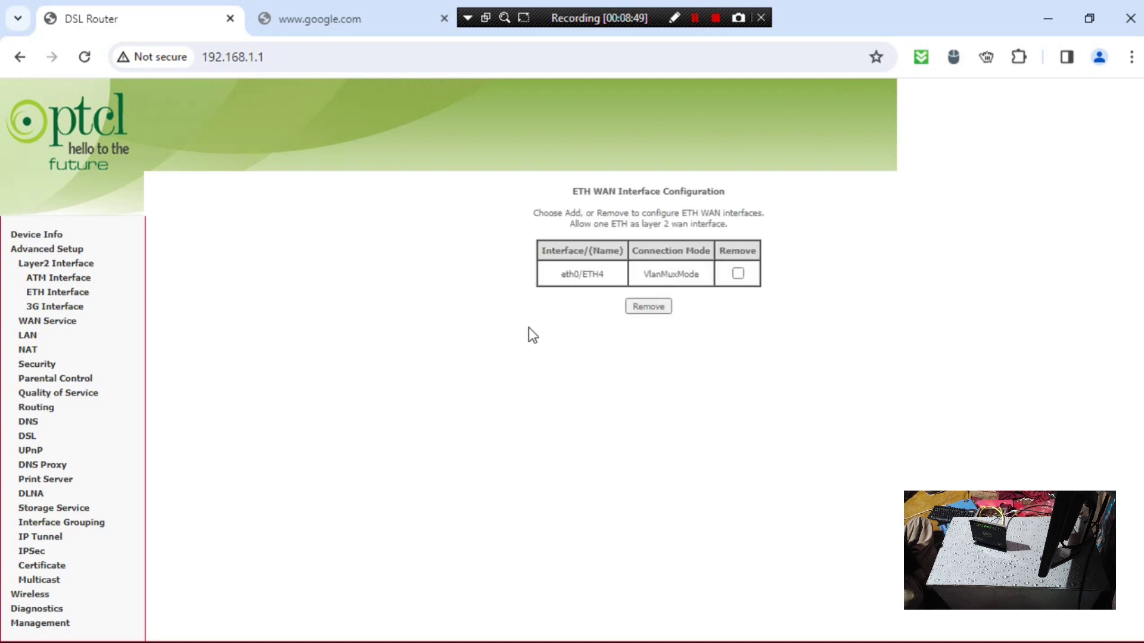
- In WAN Service, mark atm1.1, atm3.1, ppp0.1 and ppp1.1 for removal
left_click(50, 326)
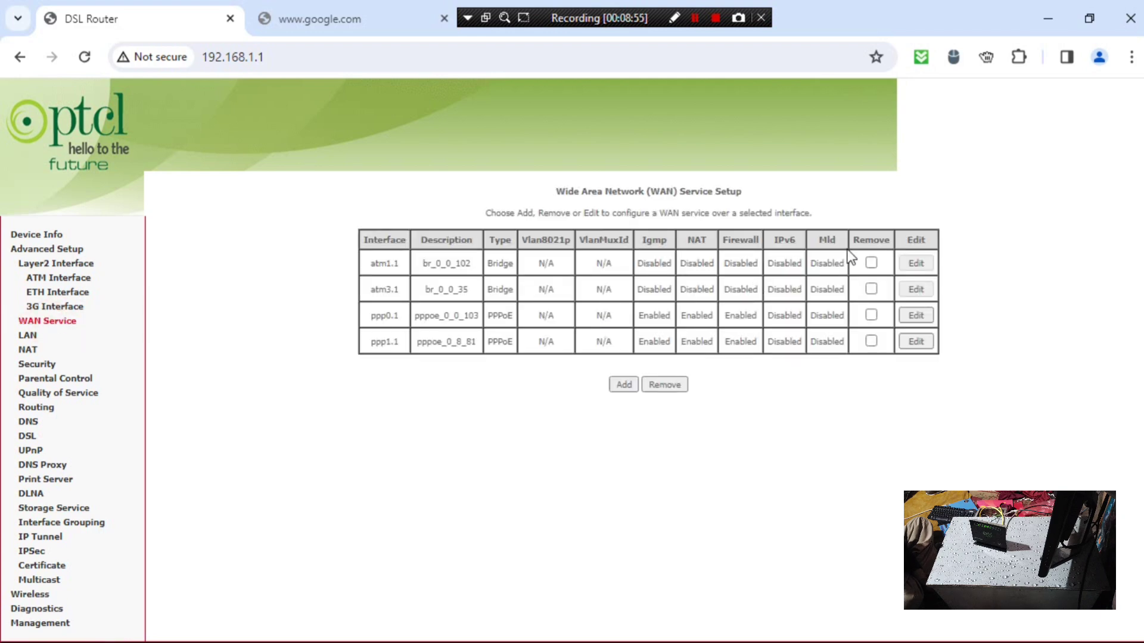
left_click(868, 265)
left_click(871, 289)
left_click(872, 316)
left_click(870, 341)
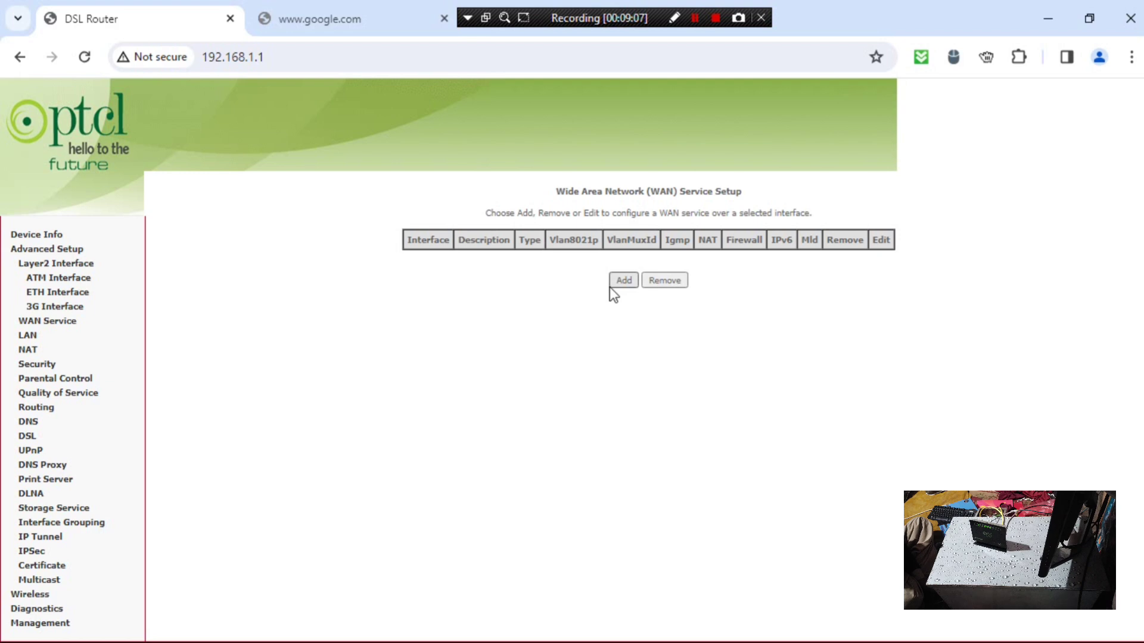
- Add a WAN service on eth0/ETH4 with the IP over Ethernet service type
left_click(625, 281)
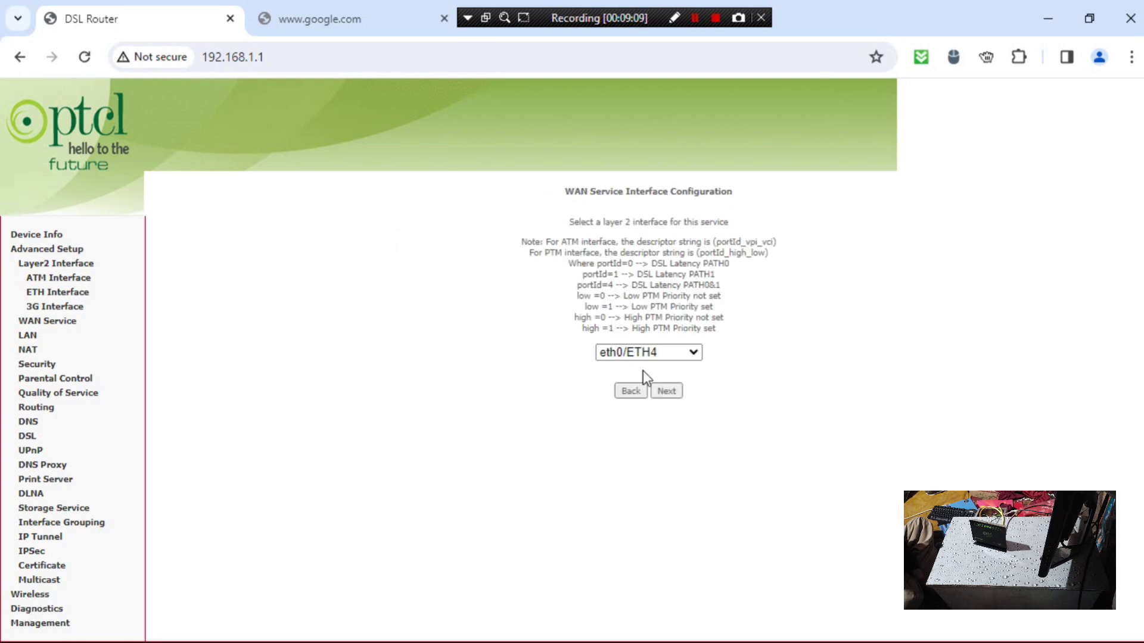
left_click(694, 357)
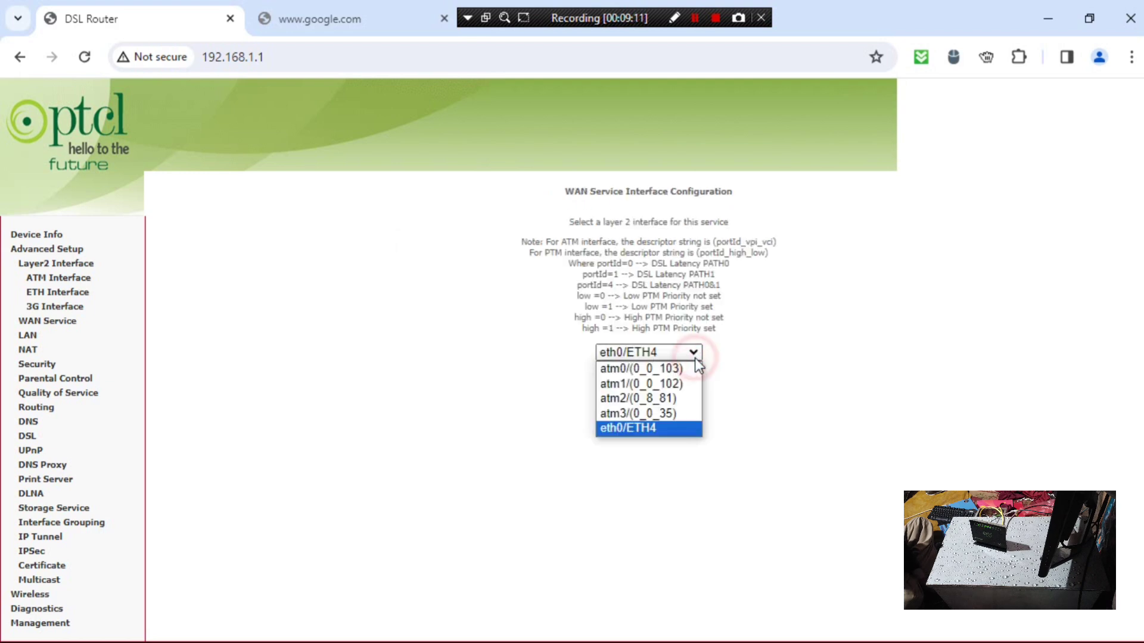
left_click(695, 358)
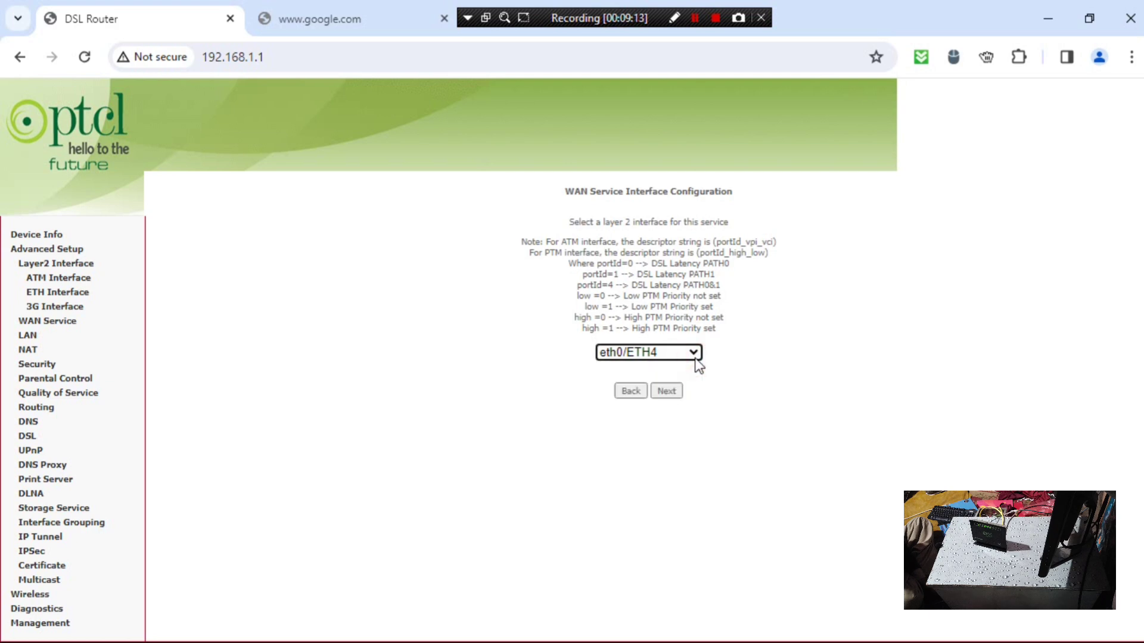
left_click(666, 393)
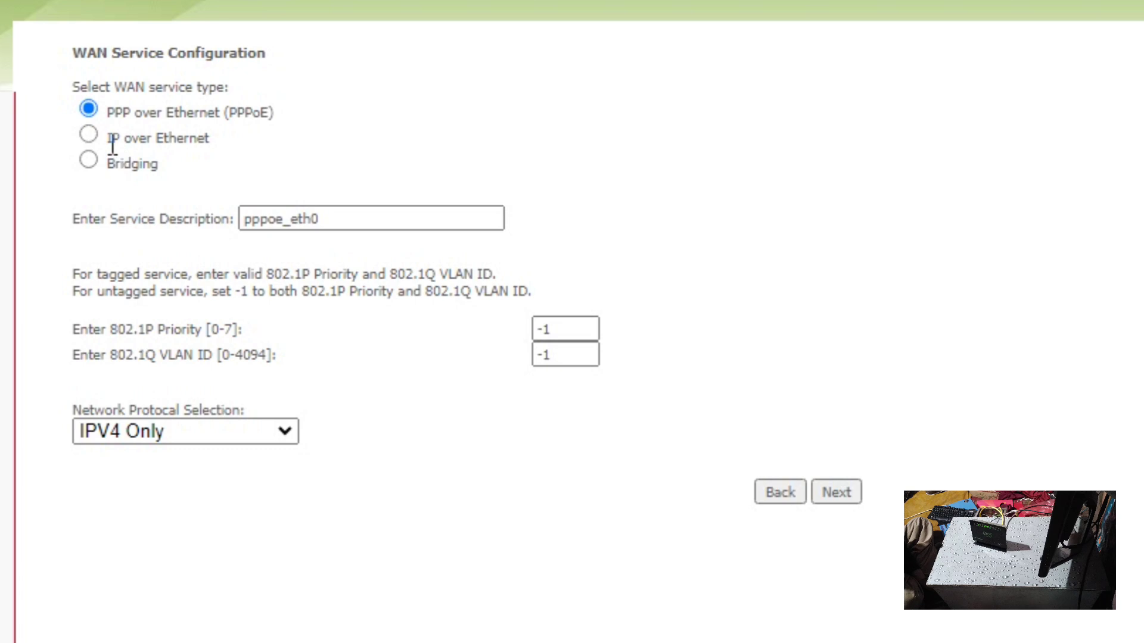
left_click(94, 134)
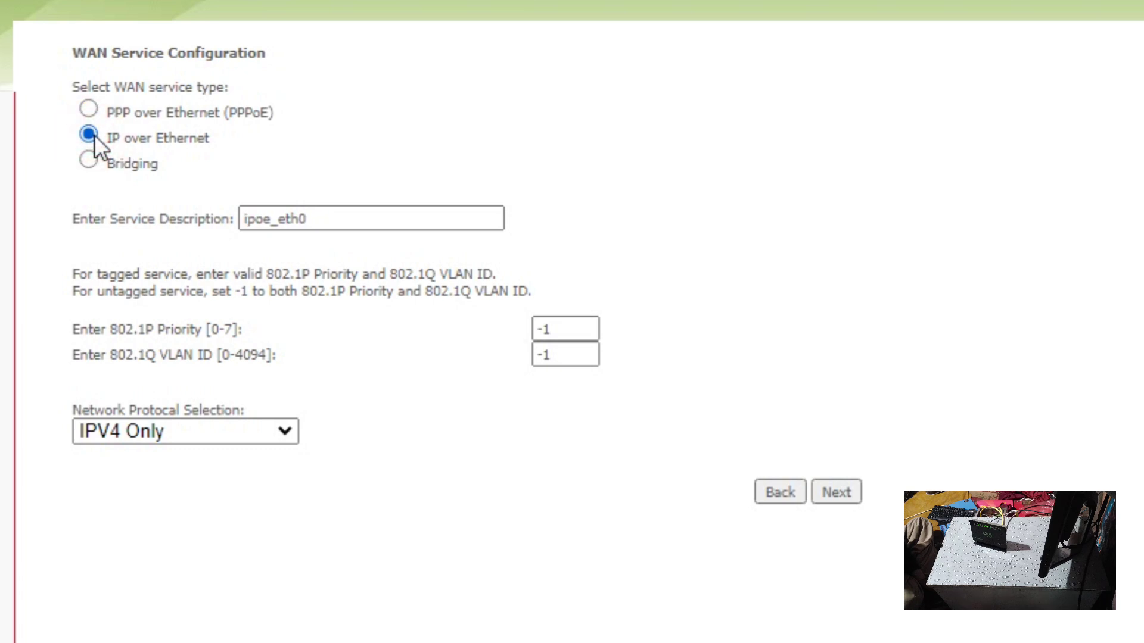
left_click(841, 494)
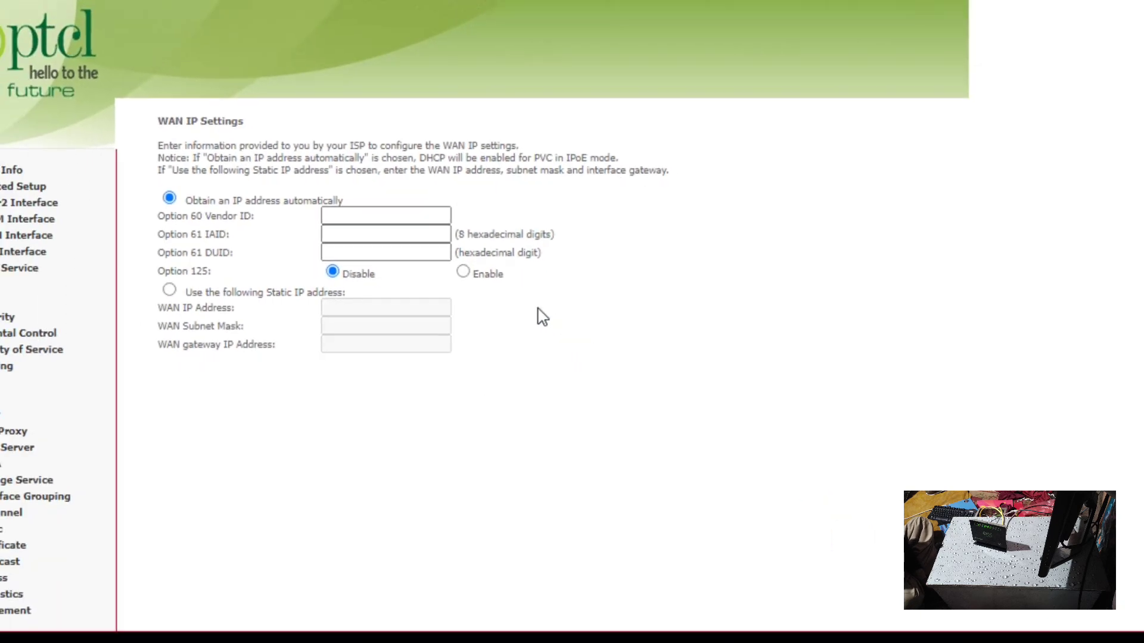
- Keep default WAN IP, NAT, eth0.1 gateway and DNS settings, then save ipoe_eth0
scroll(837, 405, "down", 1)
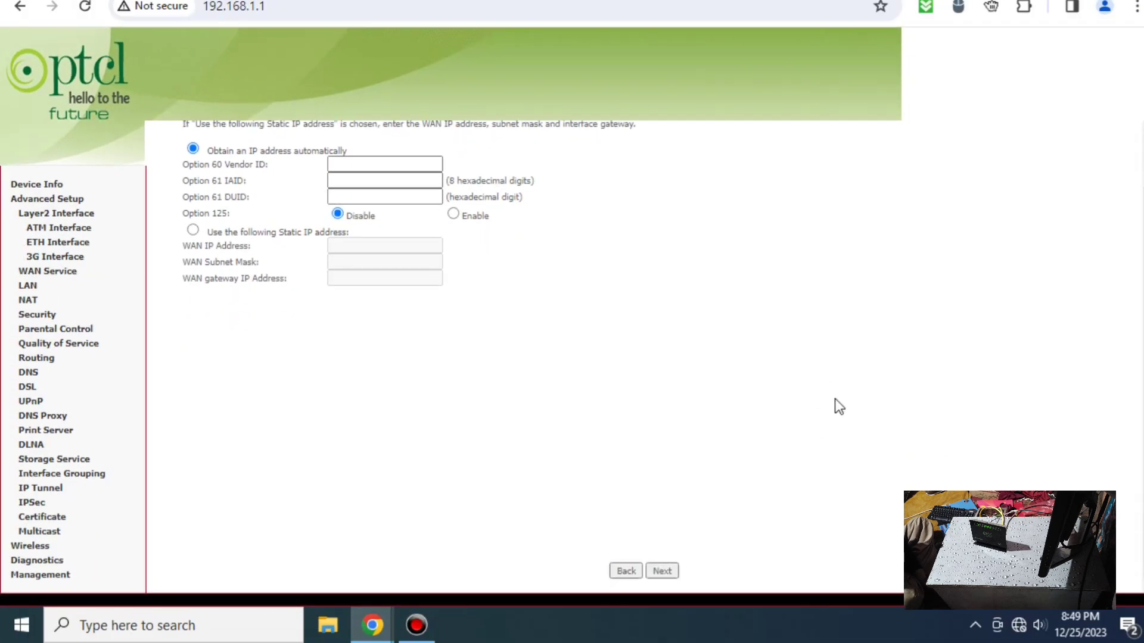
left_click(662, 573)
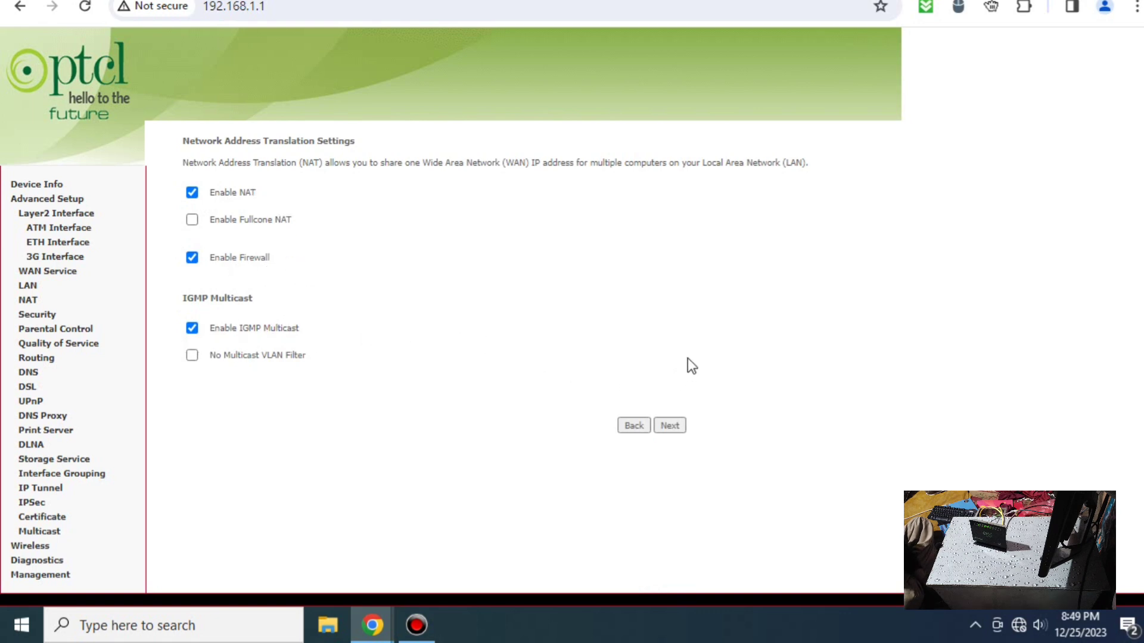
left_click(679, 429)
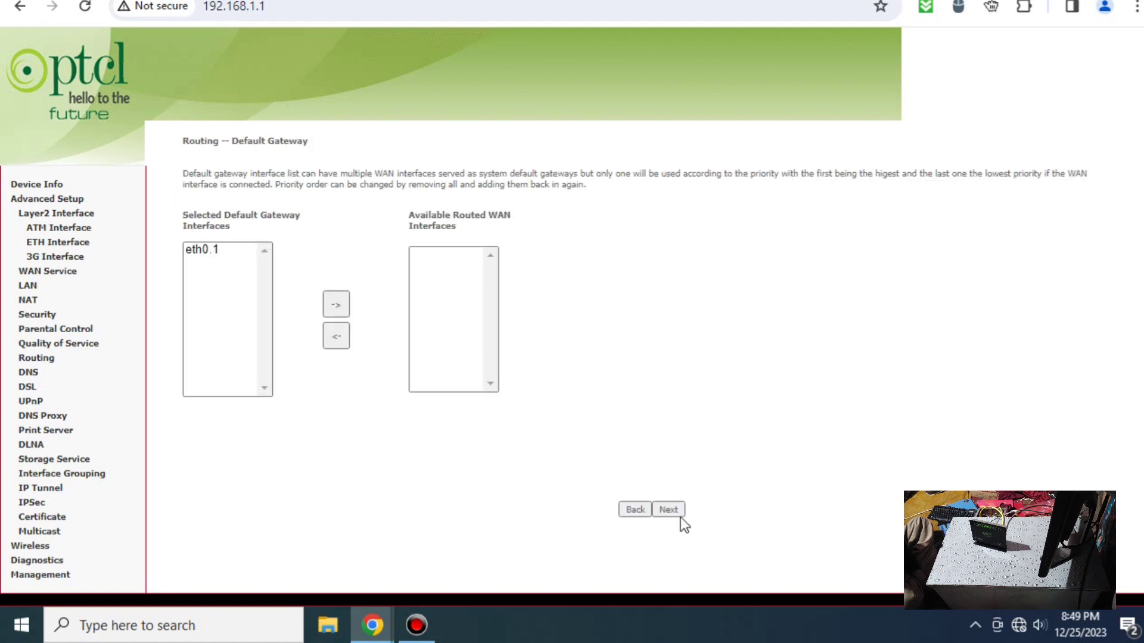
left_click(668, 510)
scroll(584, 345, "down", 3)
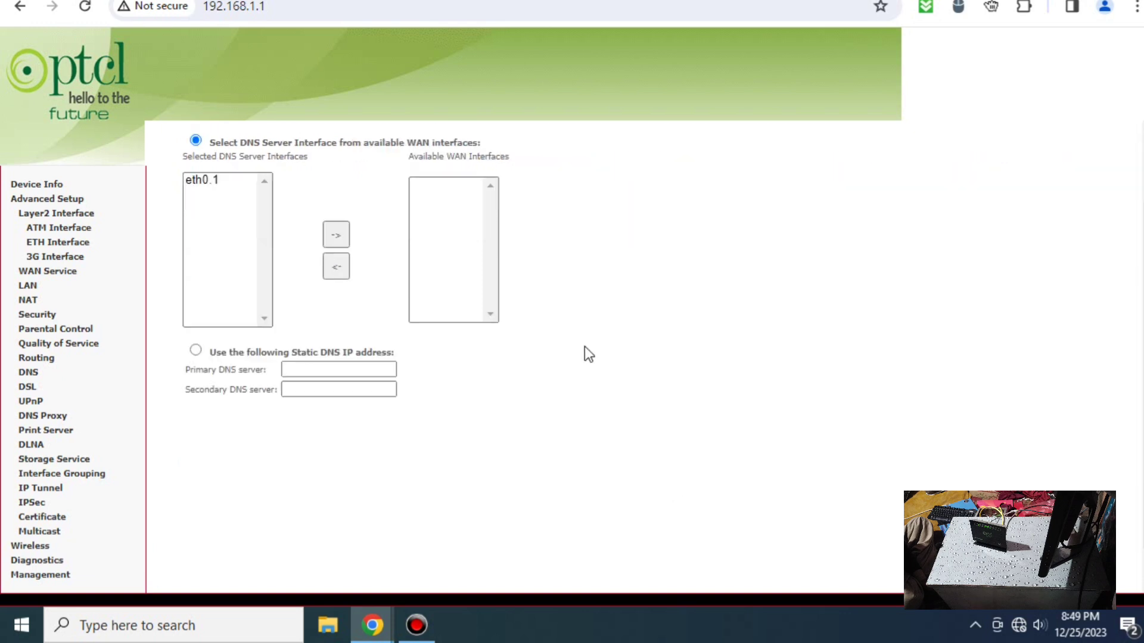
left_click(661, 571)
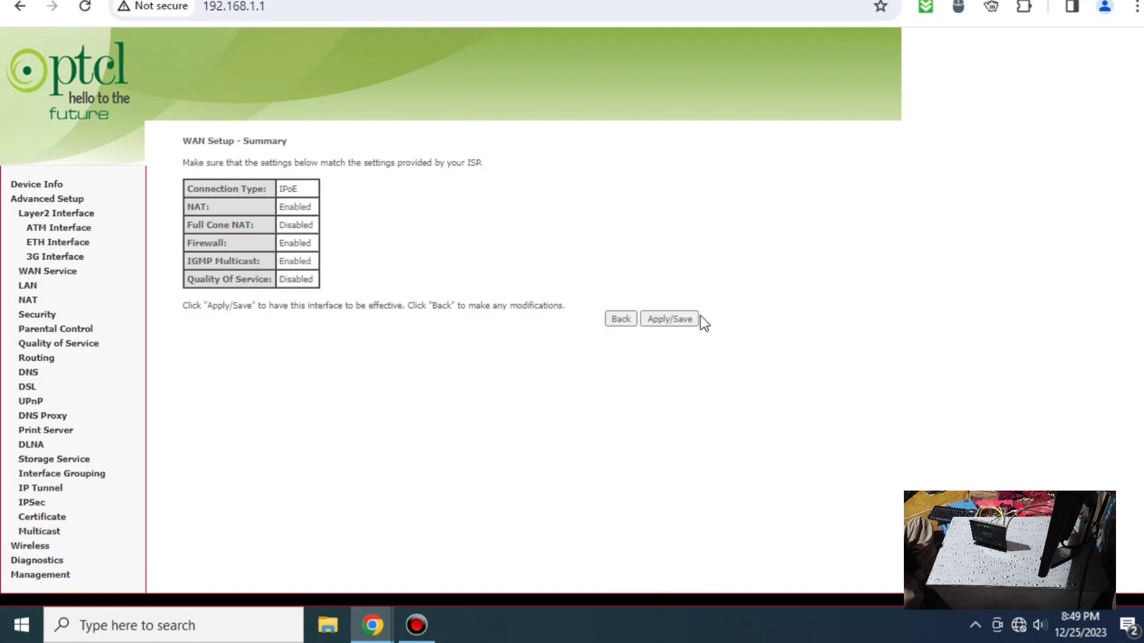
left_click(669, 322)
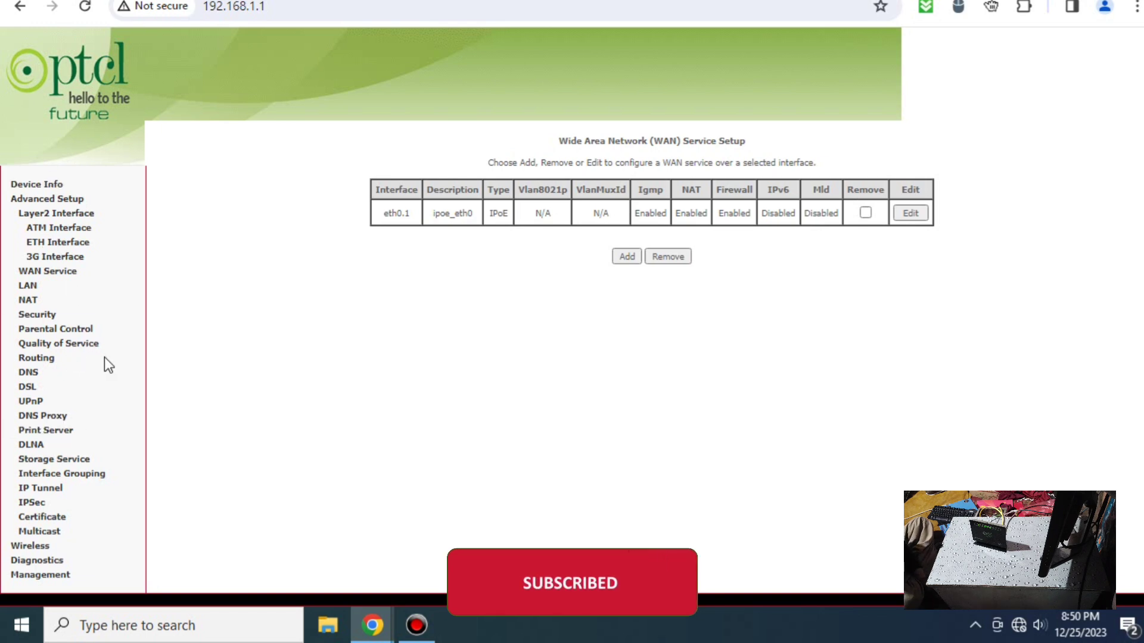
- Check Device Info showing default gateway eth0.1, then return to Advanced Setup
left_click(70, 228)
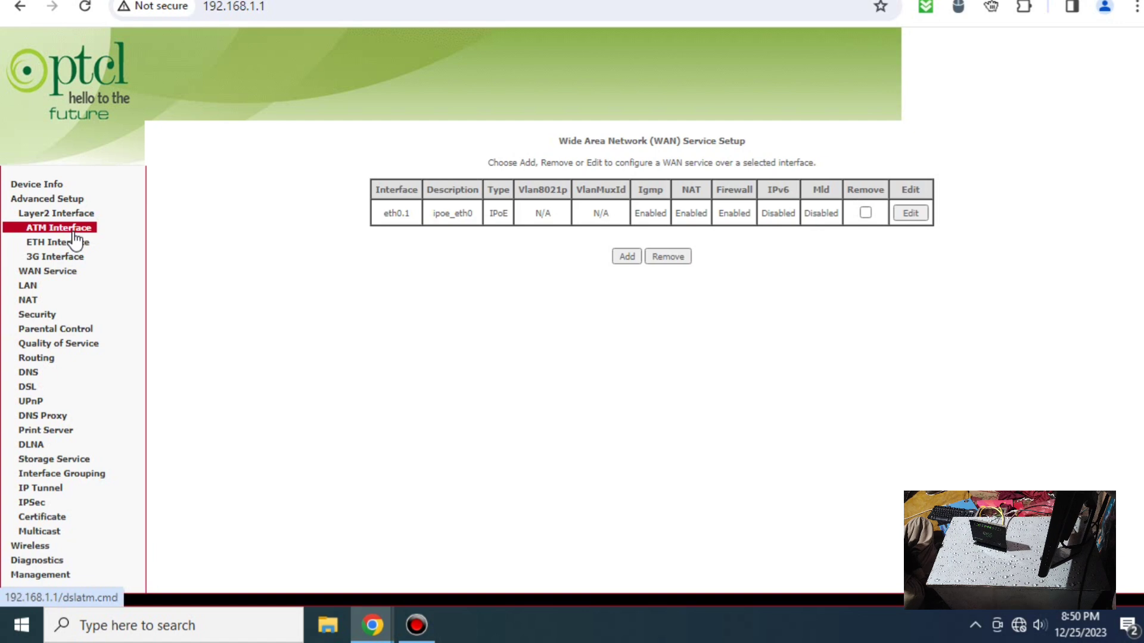
left_click(66, 215)
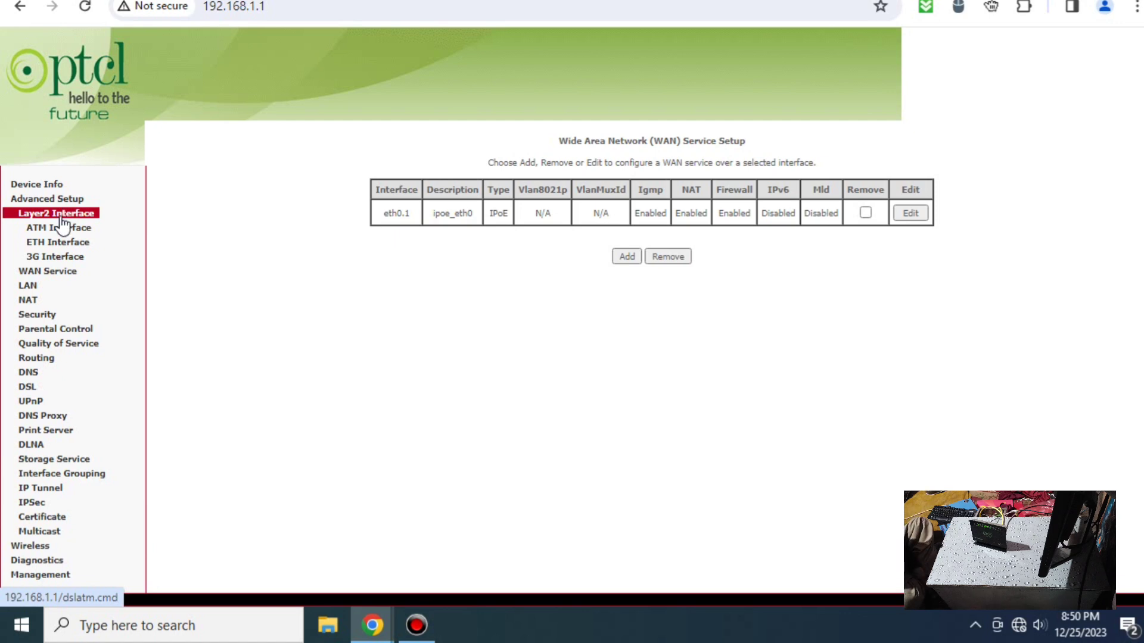
left_click(37, 184)
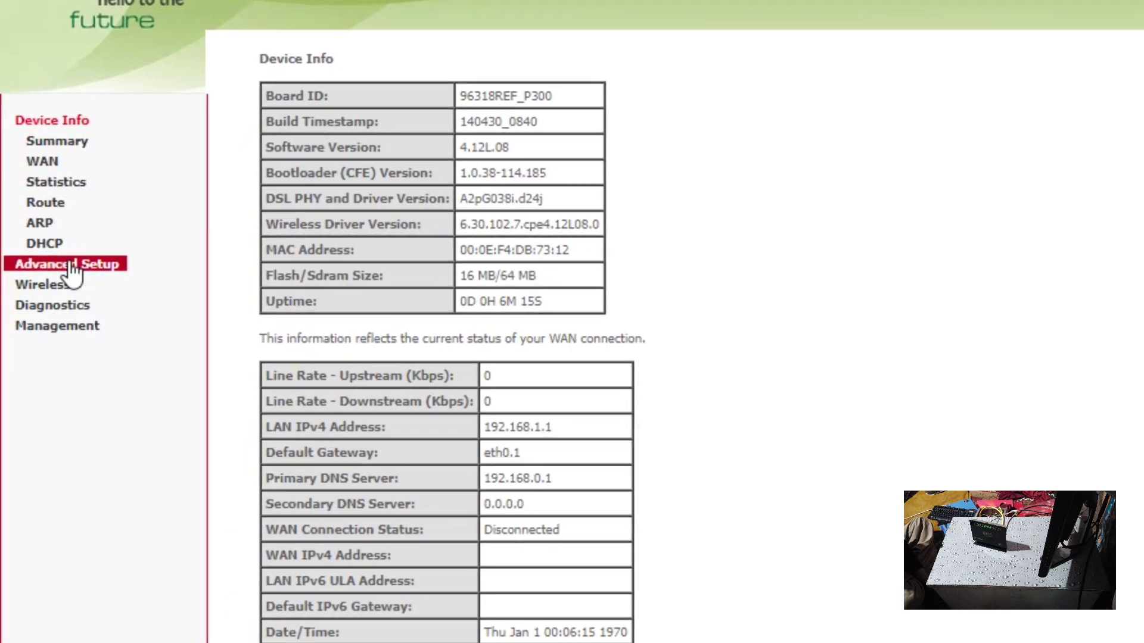
left_click(71, 265)
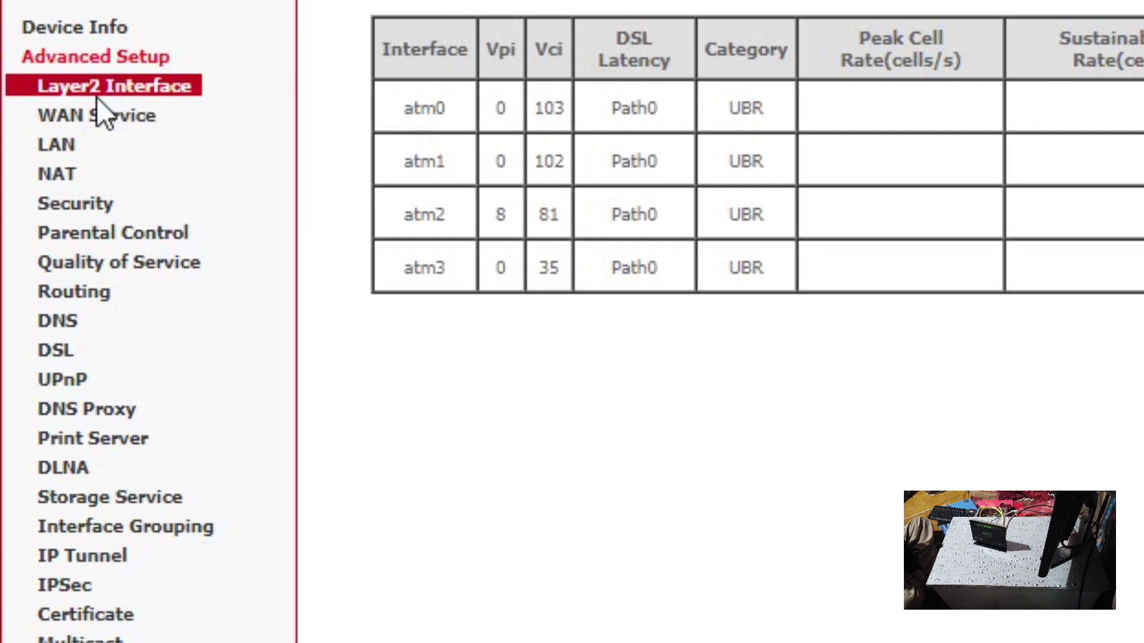
- Change the LAN IP address from 192.168.1.1 to 192.168.10.1 and save
left_click(75, 150)
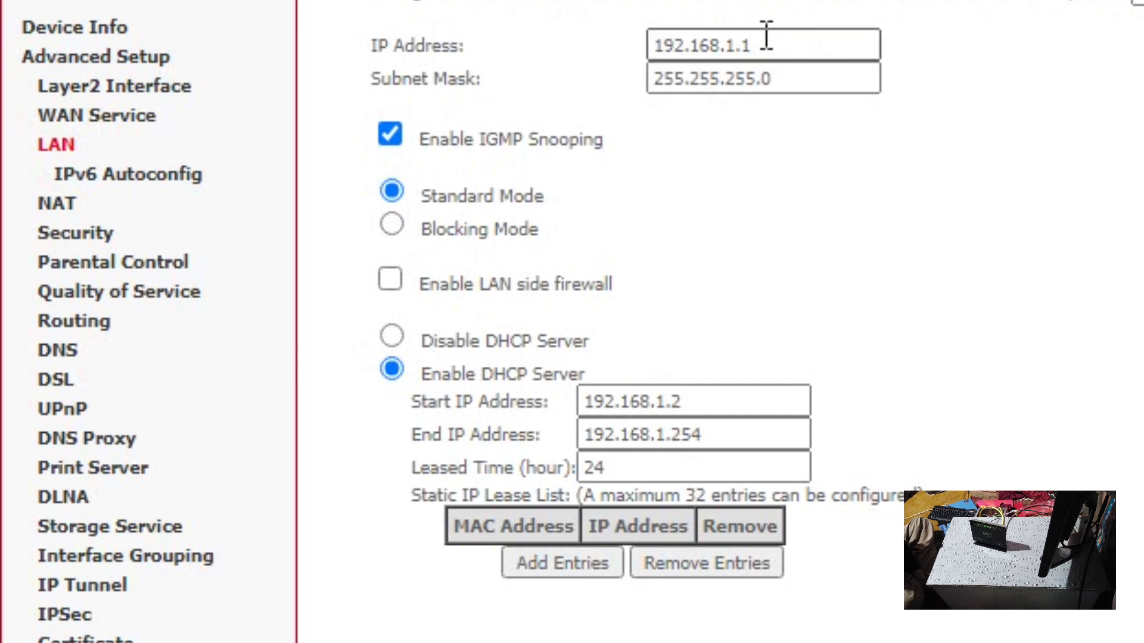
left_click(801, 37)
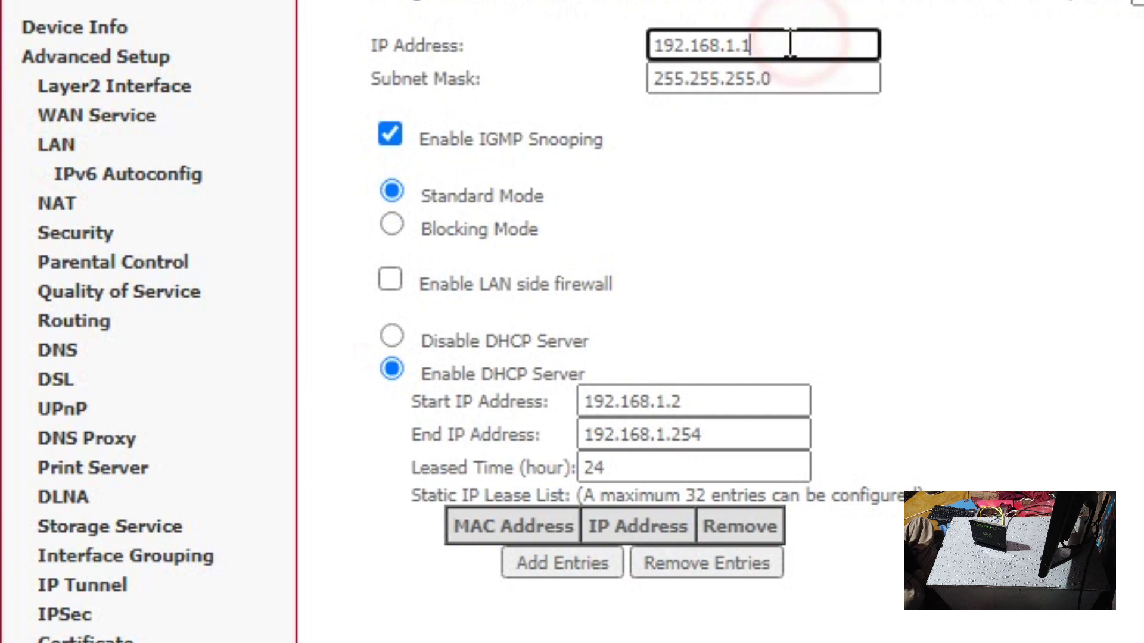
left_click(729, 45)
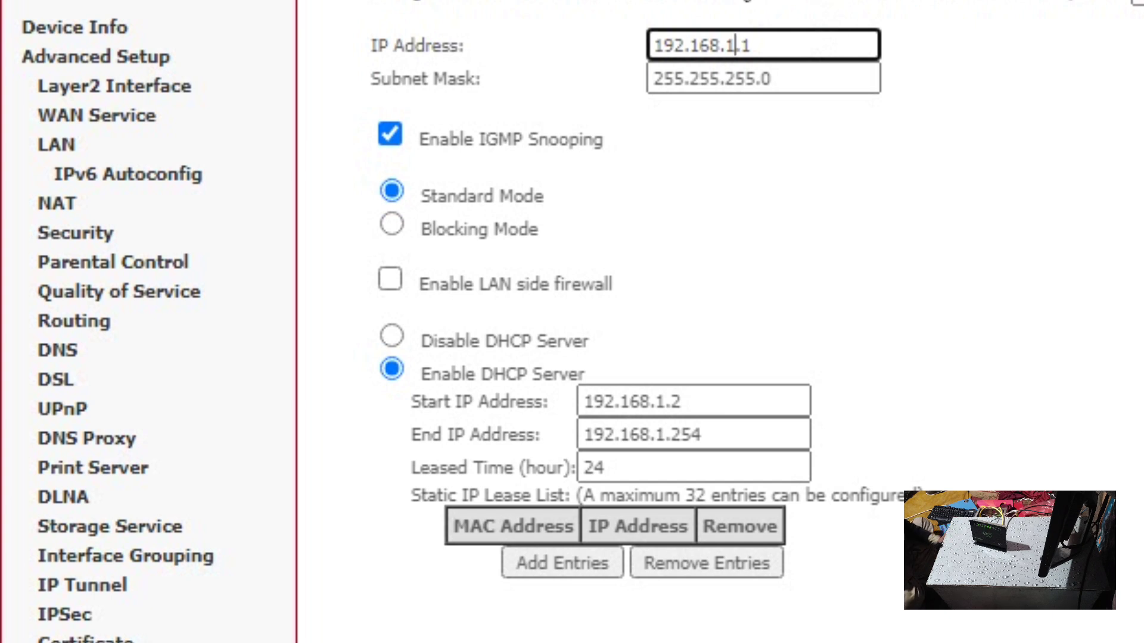
type("0")
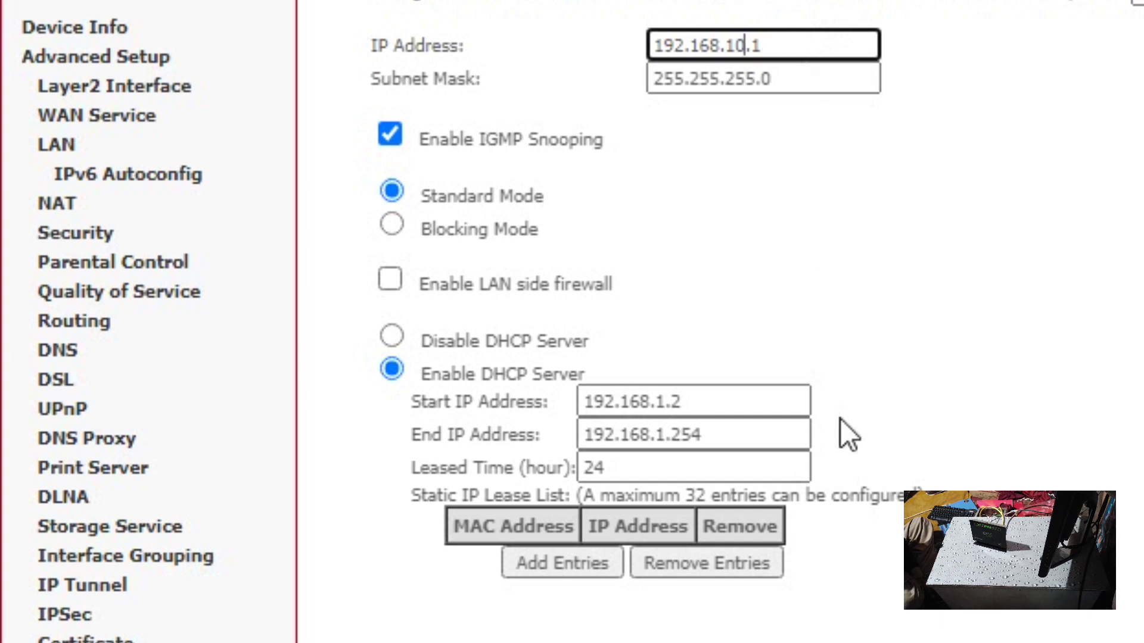
scroll(849, 294, "down", 1)
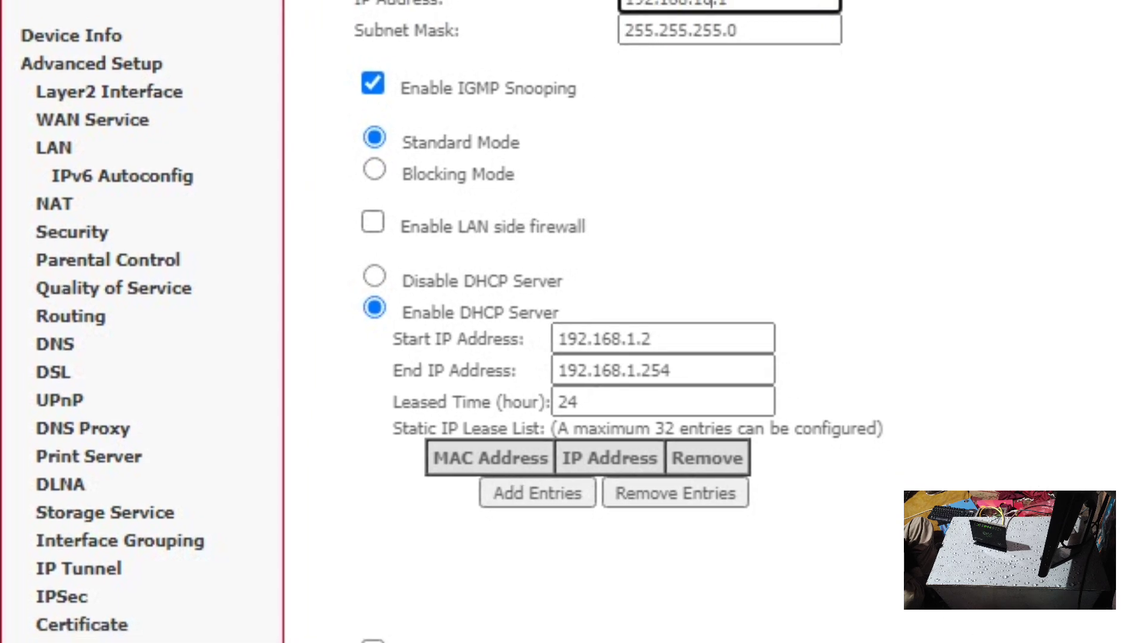
left_click(759, 560)
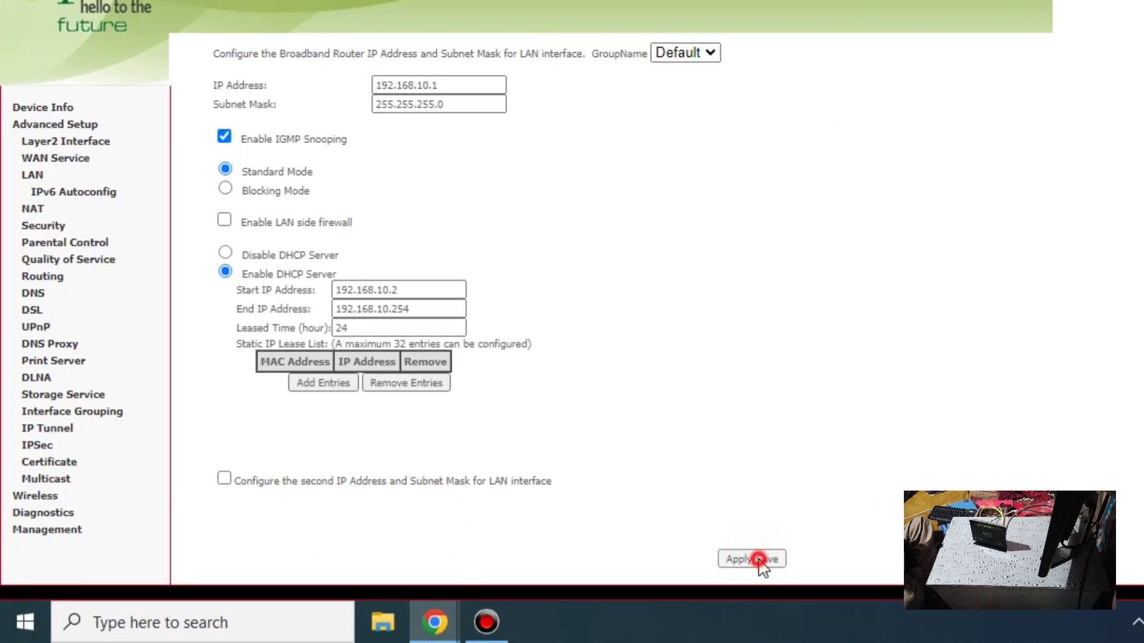
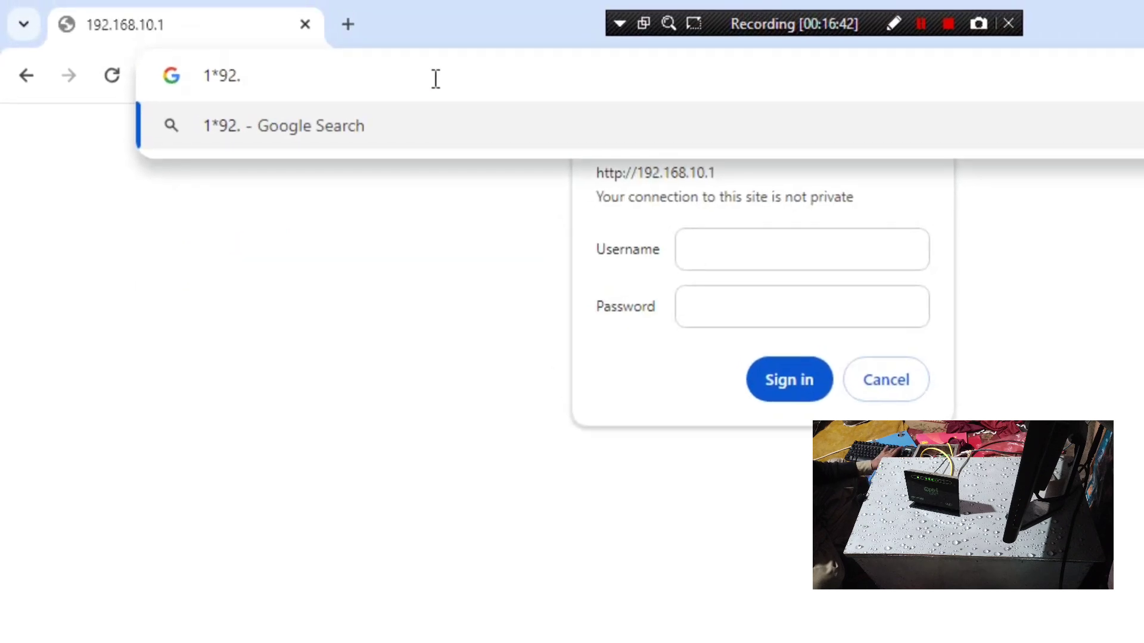
- Load the router admin page at 192.168.10.1 in the browser
key("BackSpace")
key("BackSpace")
key("BackSpace")
key("BackSpace")
key("BackSpace")
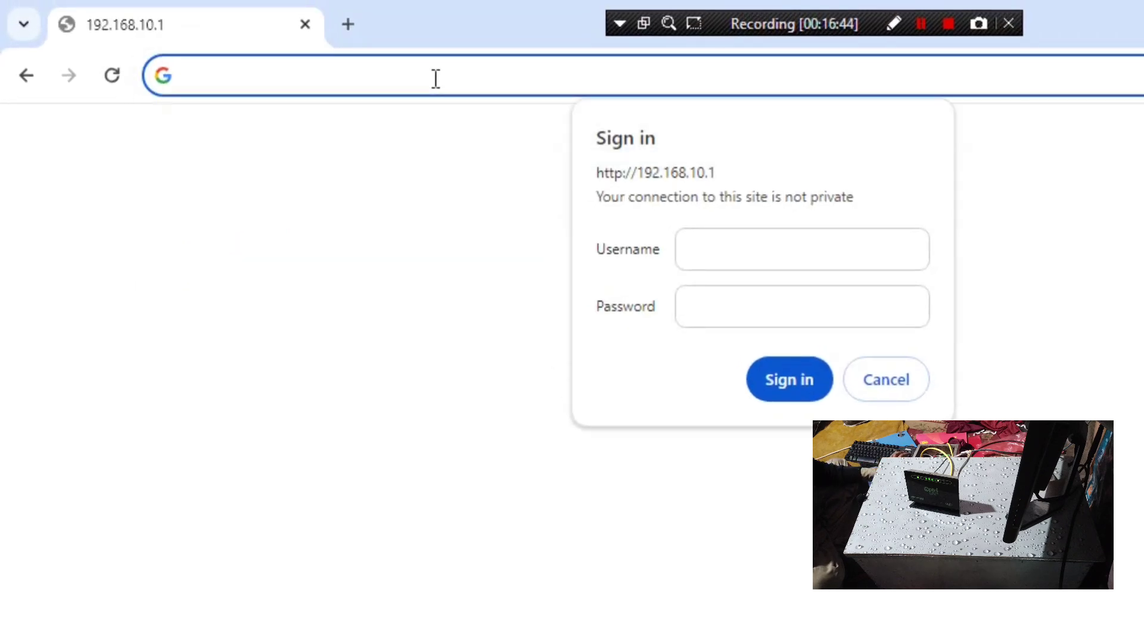
type("192.")
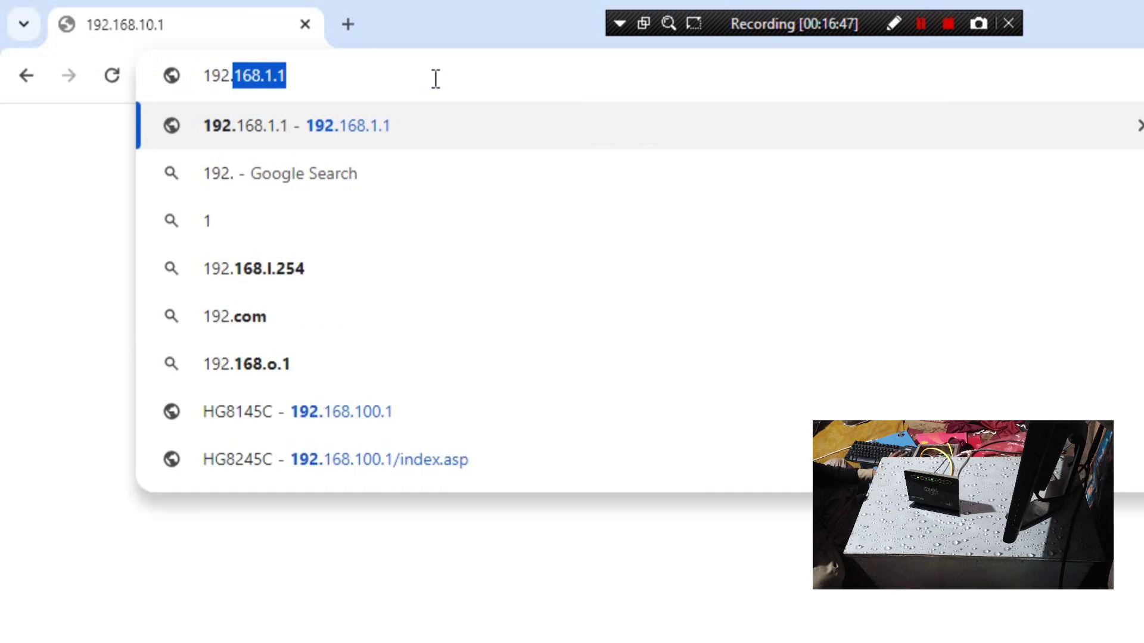
type("2")
key("BackSpace")
type("168")
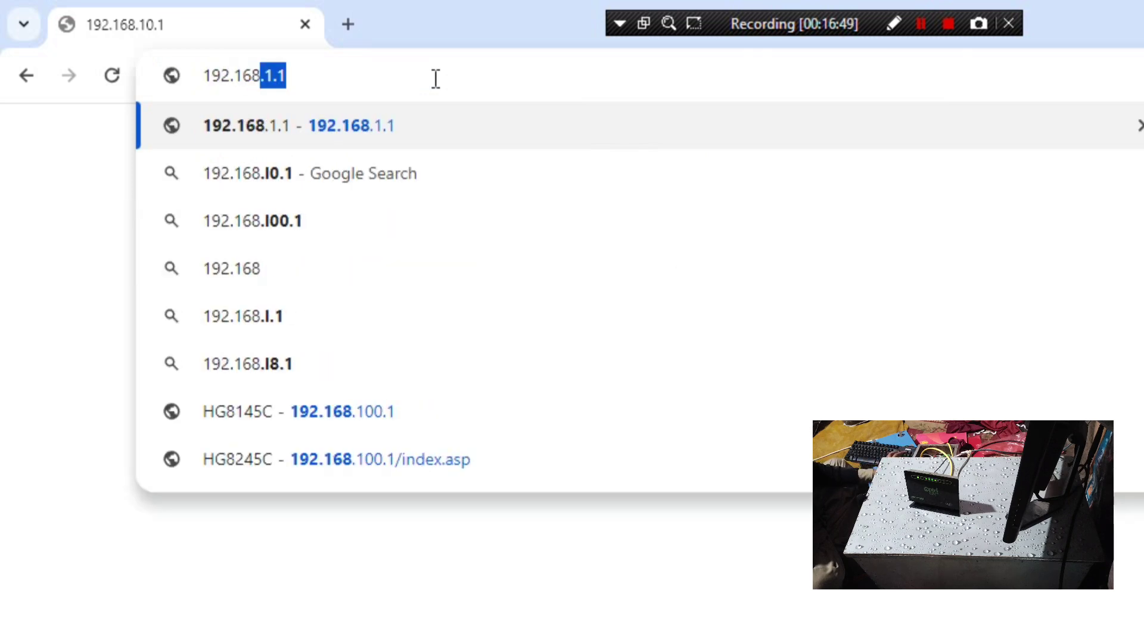
type(".10.")
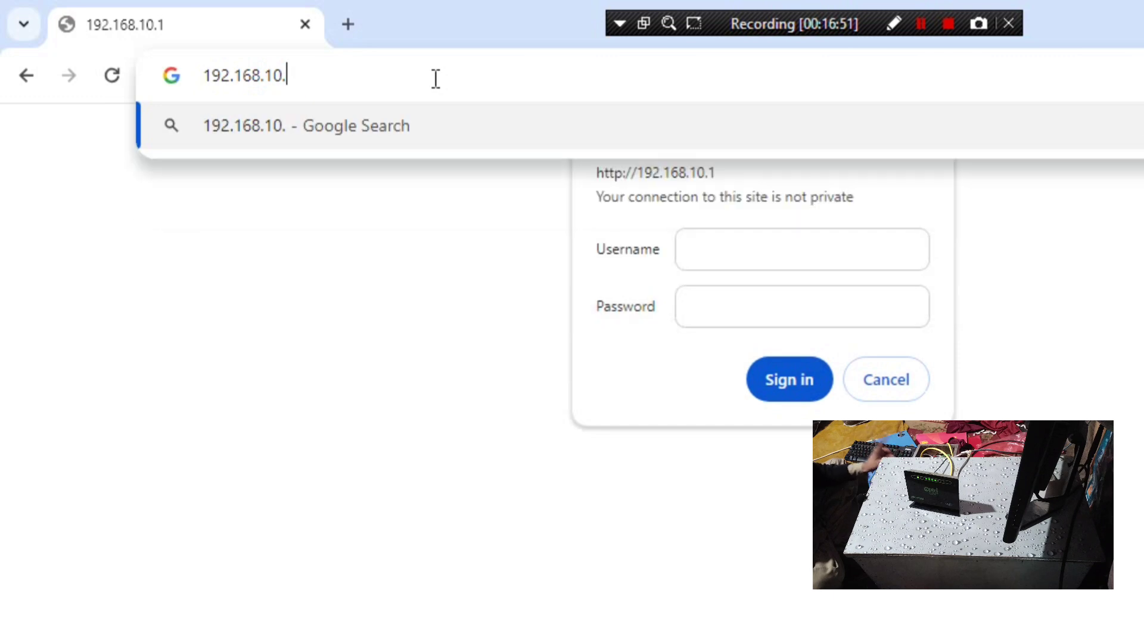
type("1")
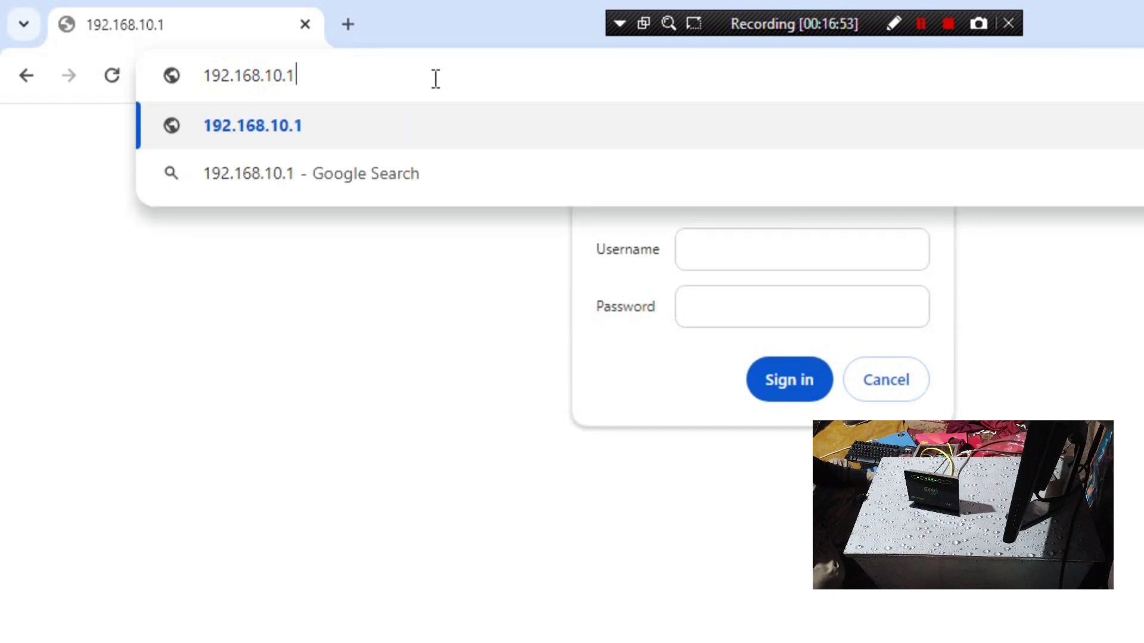
key("Return")
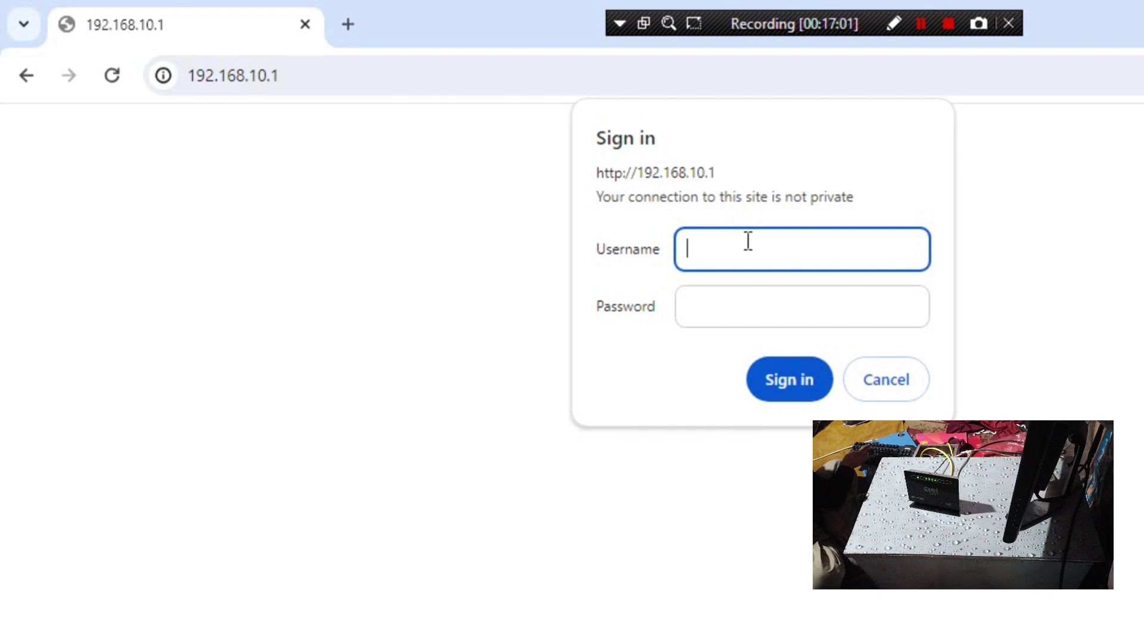
- Sign in with the admin username and password, declining to save the password, and open a new tab
type("ad")
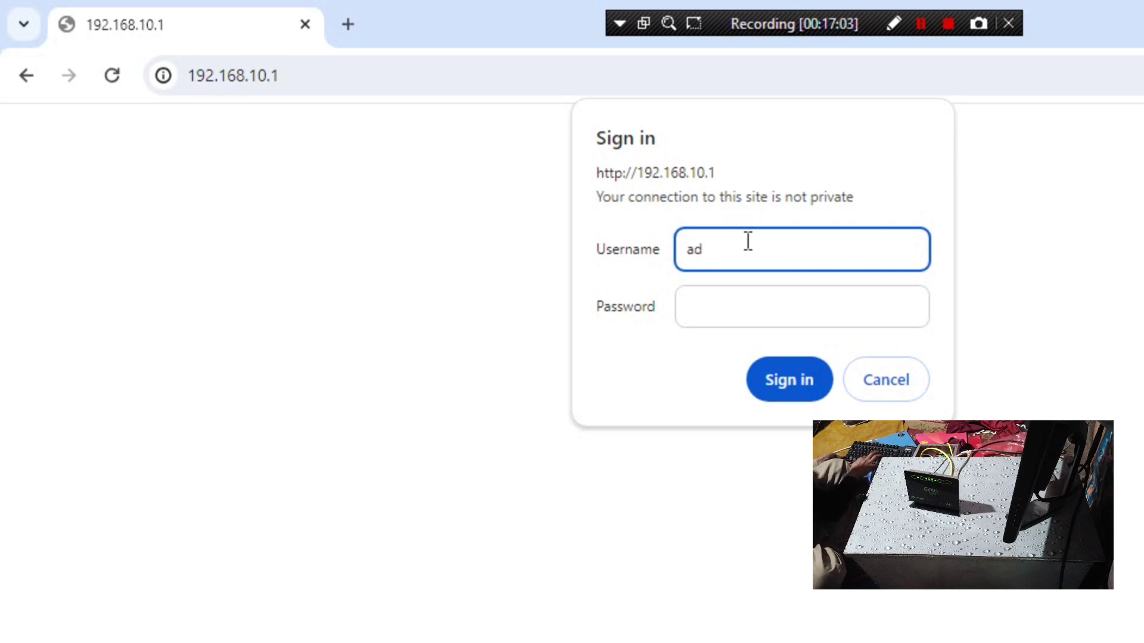
type("min")
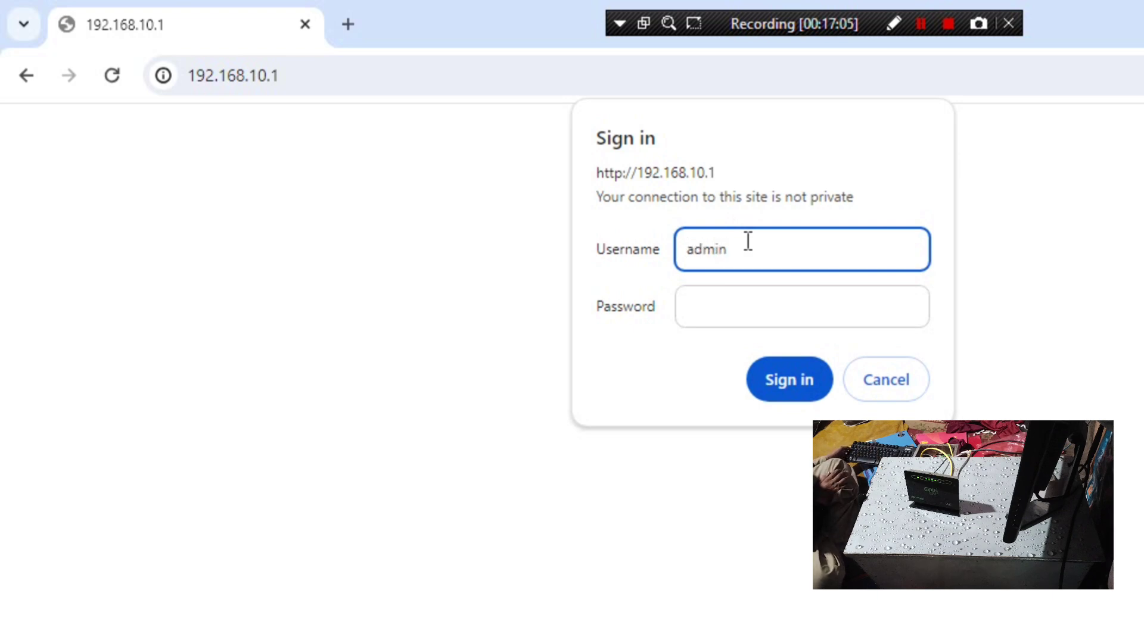
key("Tab")
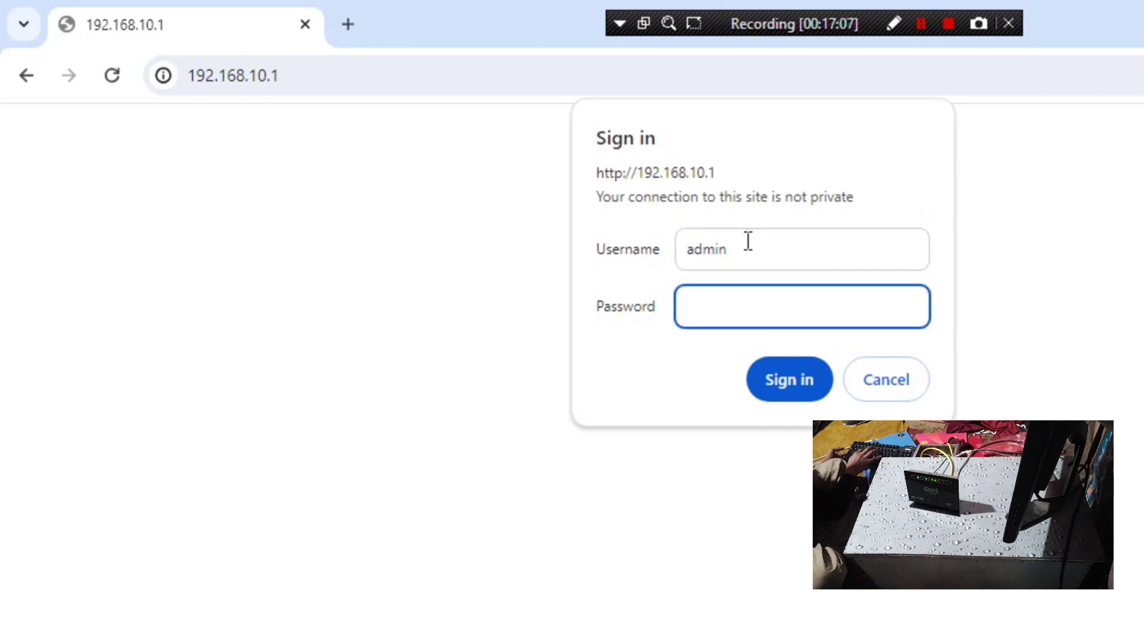
type("ad")
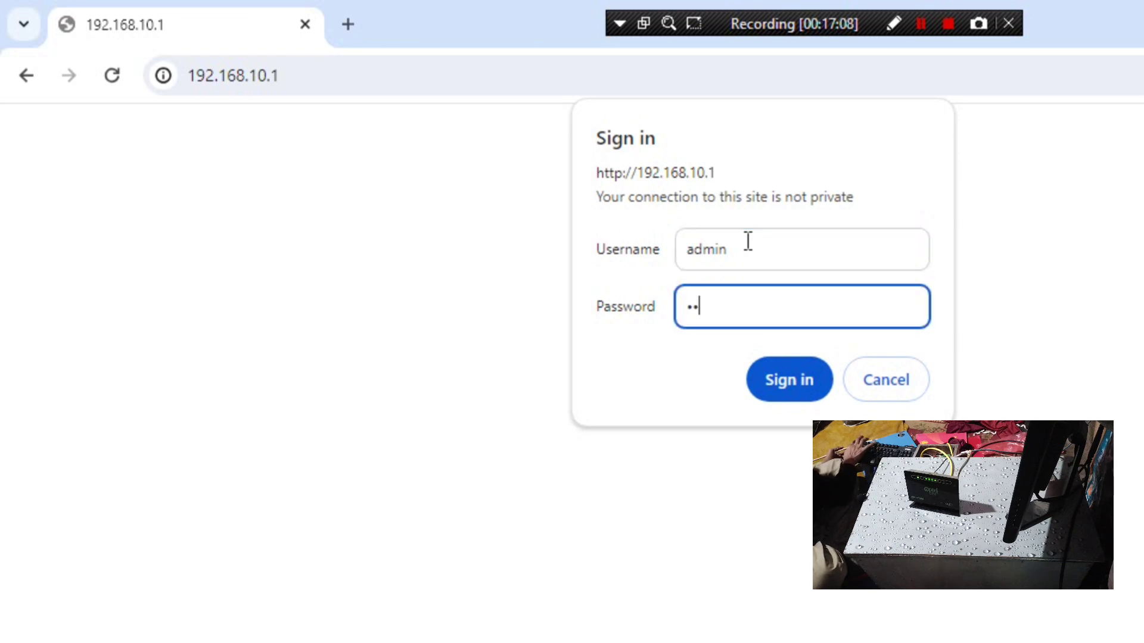
type("min")
key("Return")
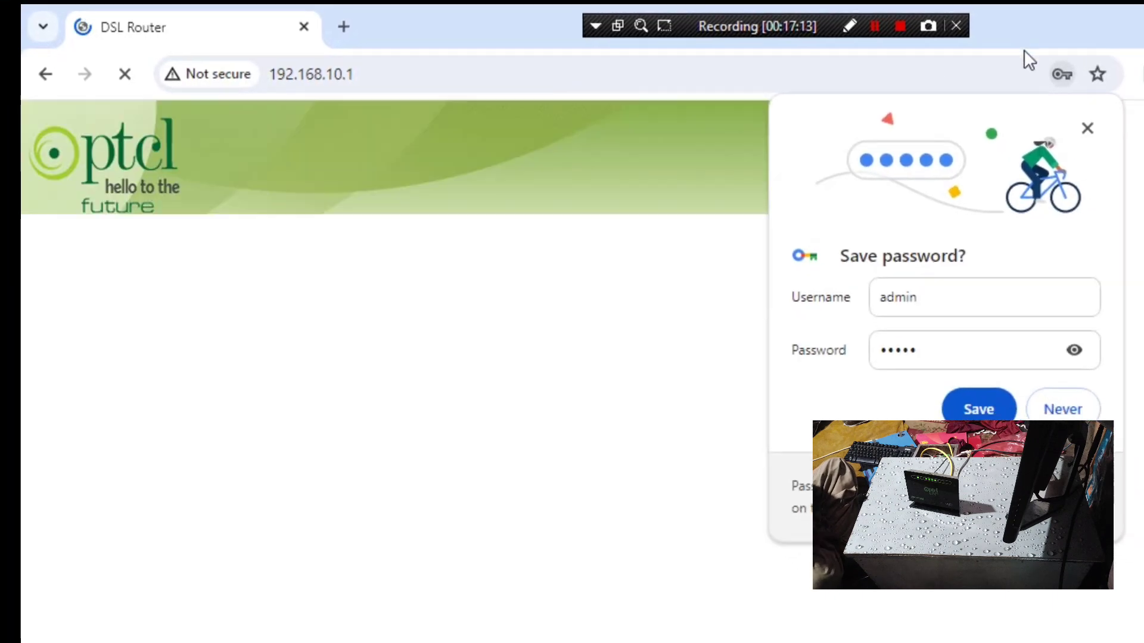
left_click(1087, 129)
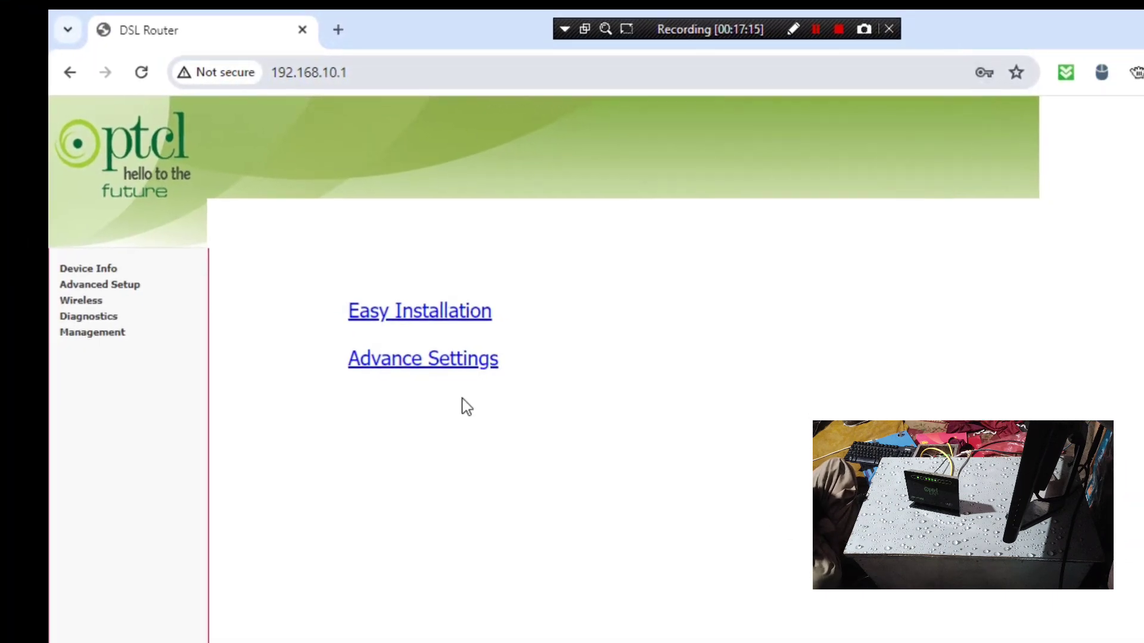
left_click(337, 30)
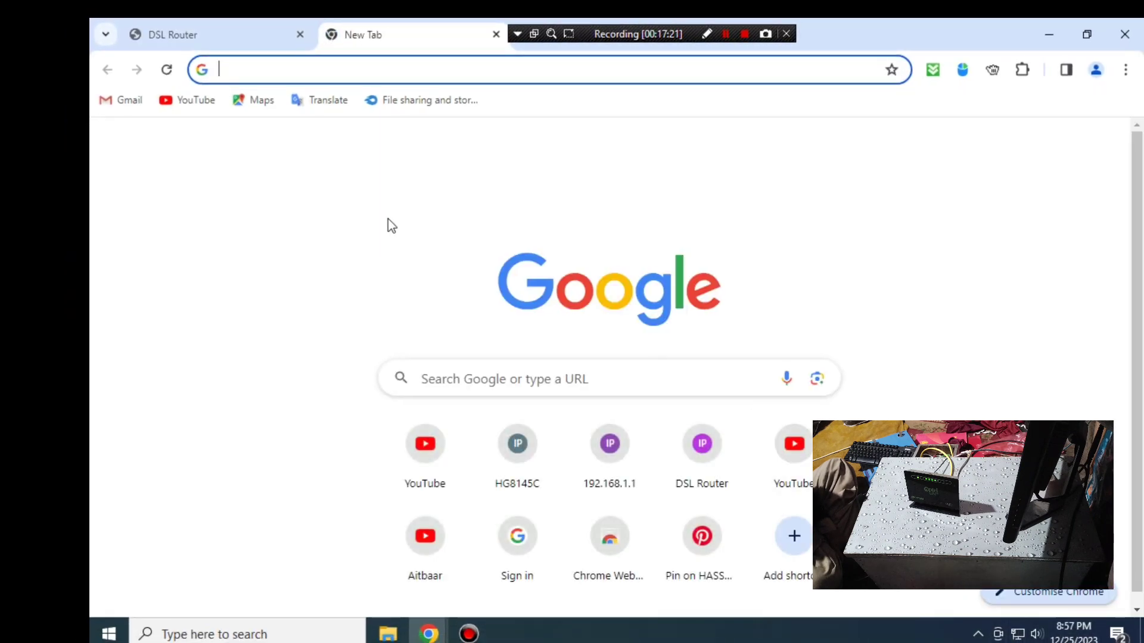
- Run a quick Google search for 'g' in the new tab and scroll the results
left_click(472, 69)
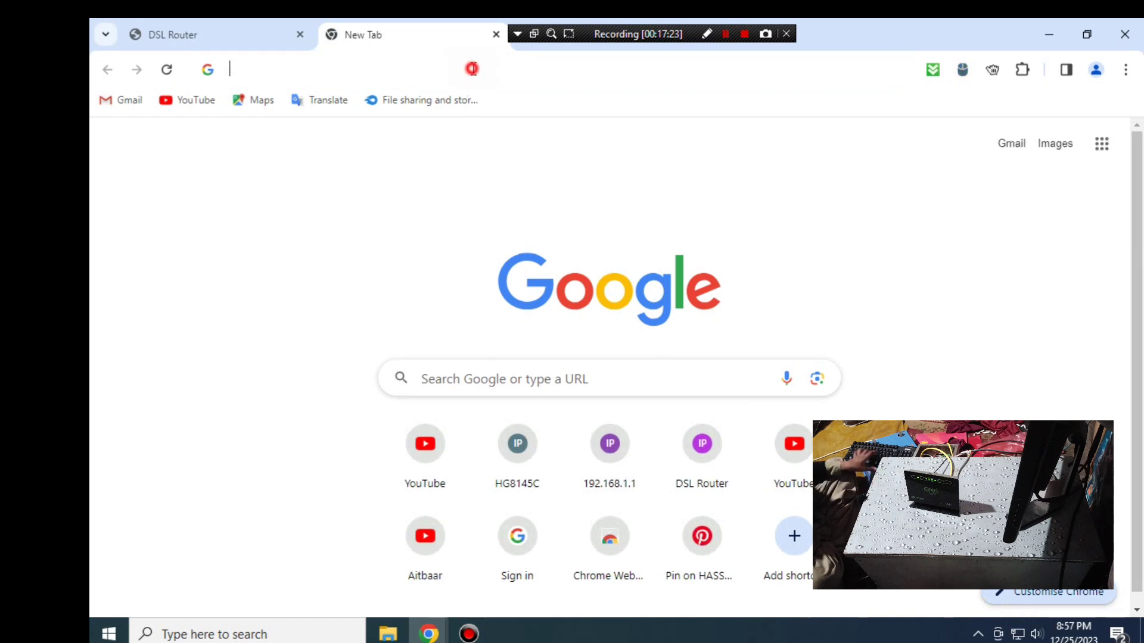
type("g")
key("Return")
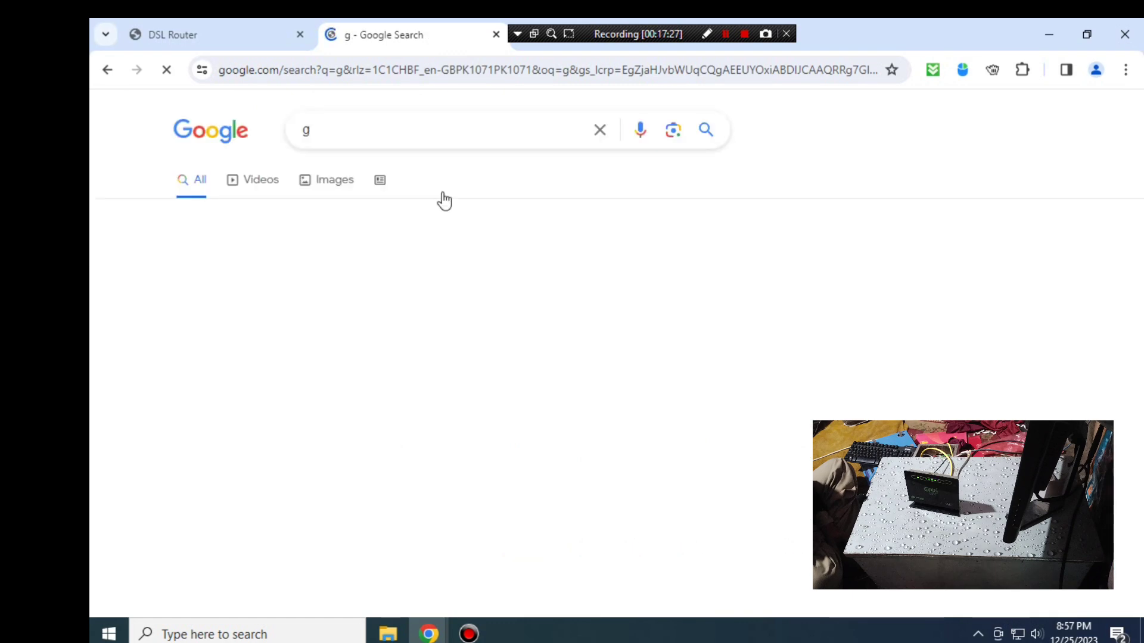
scroll(450, 202, "down", 2)
scroll(381, 238, "down", 3)
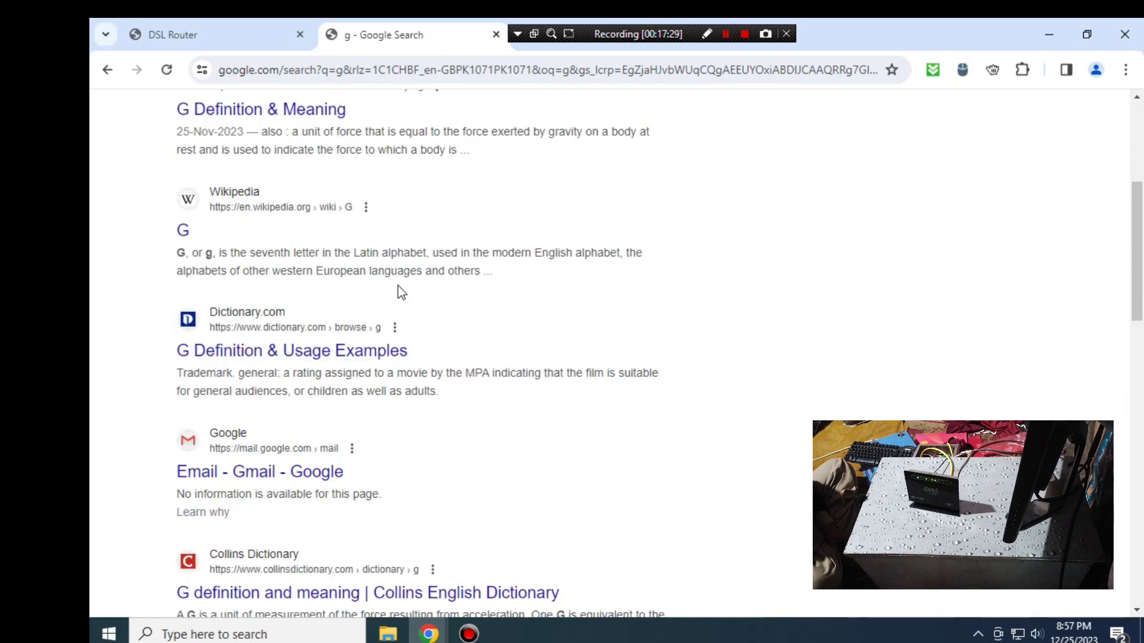
scroll(402, 328, "down", 10)
scroll(405, 328, "up", 15)
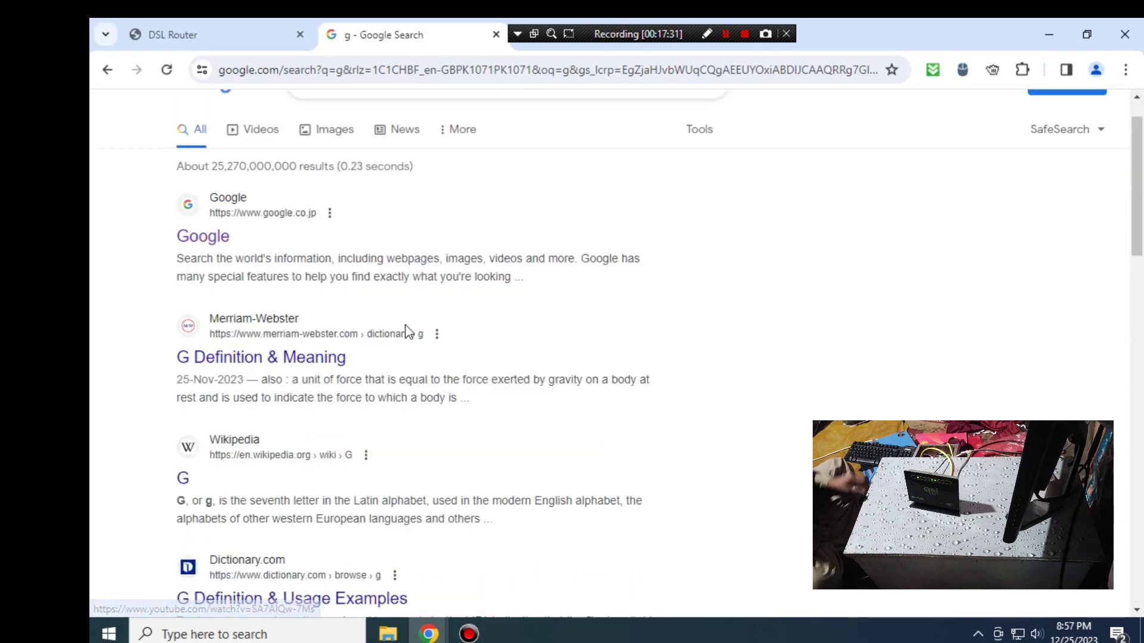
scroll(405, 328, "up", 1)
left_click_drag(407, 129, 90, 127)
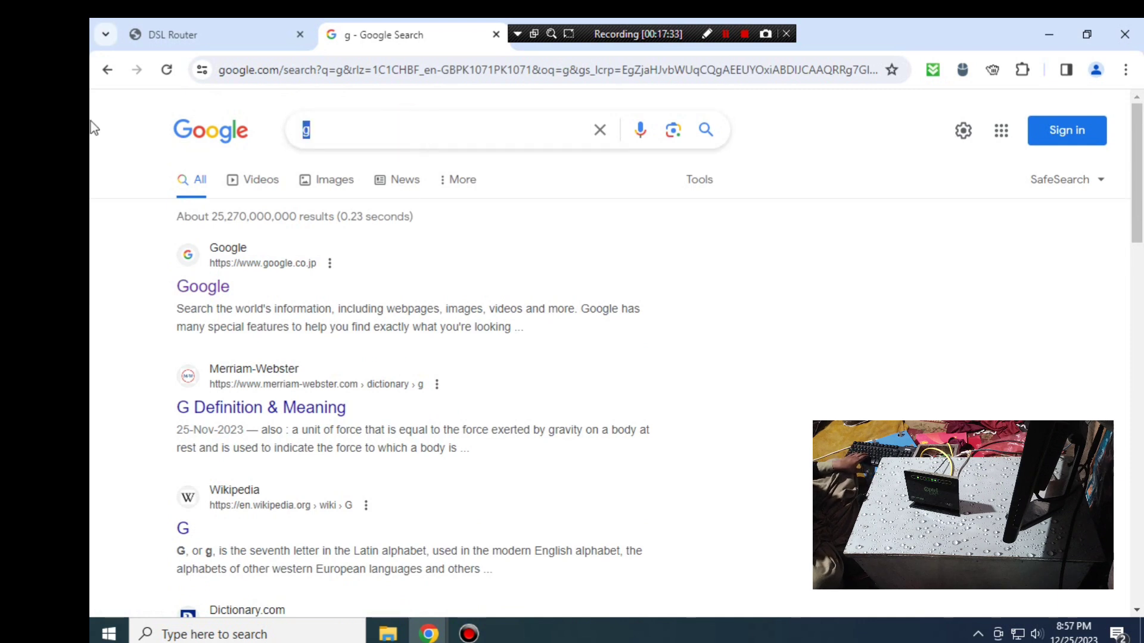
- Search for facebook from the suggestion, confirm results load, and return to the router tab
type("f")
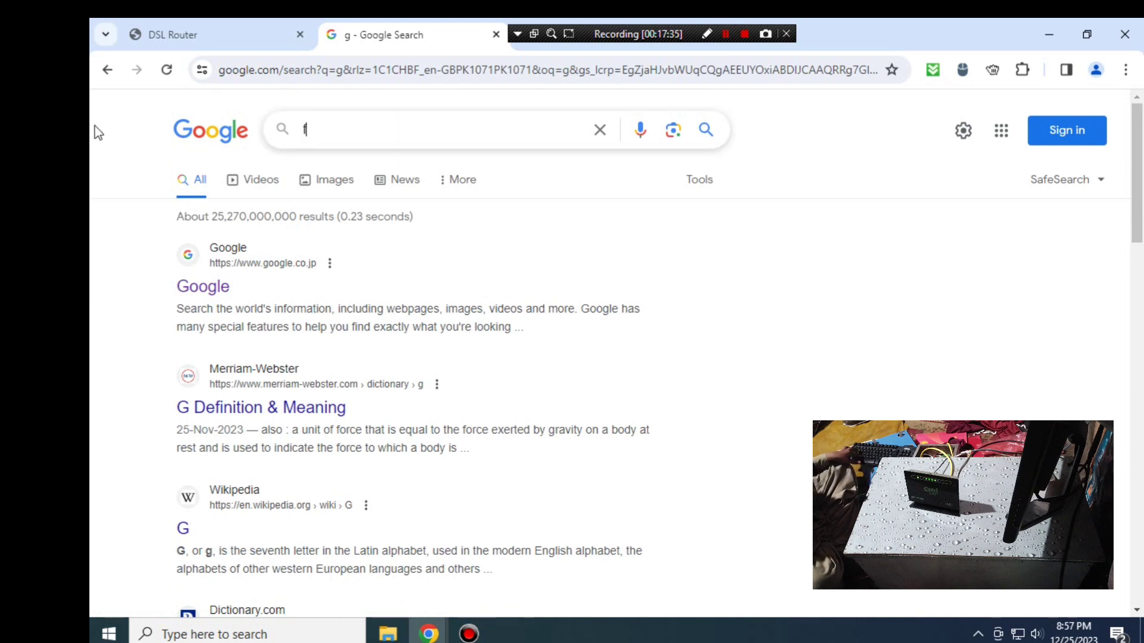
type("ace")
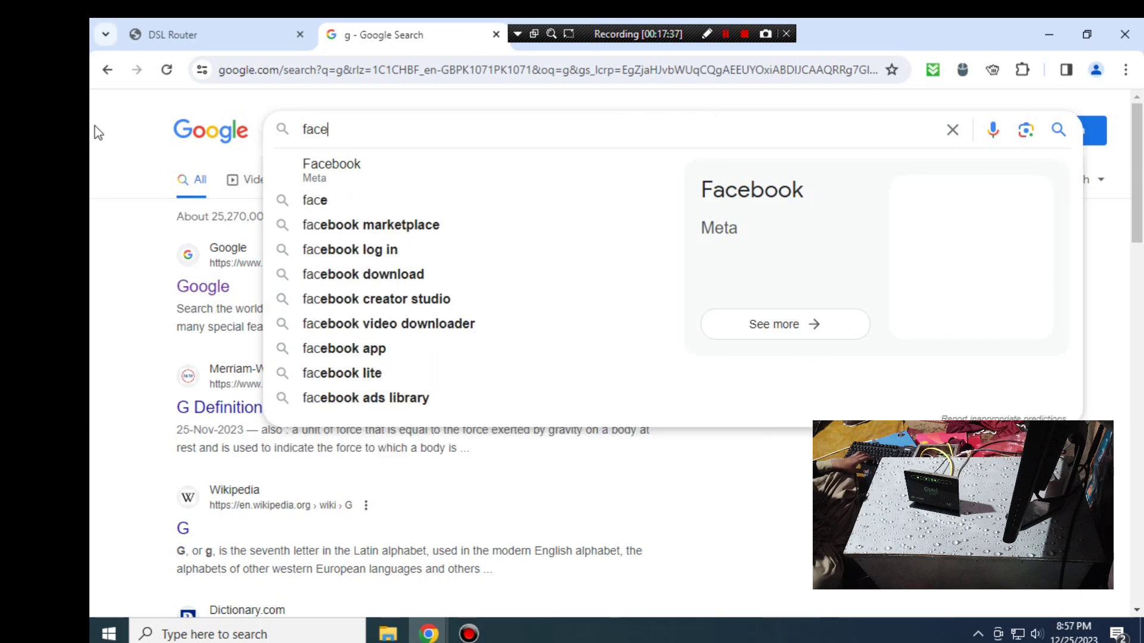
left_click(375, 181)
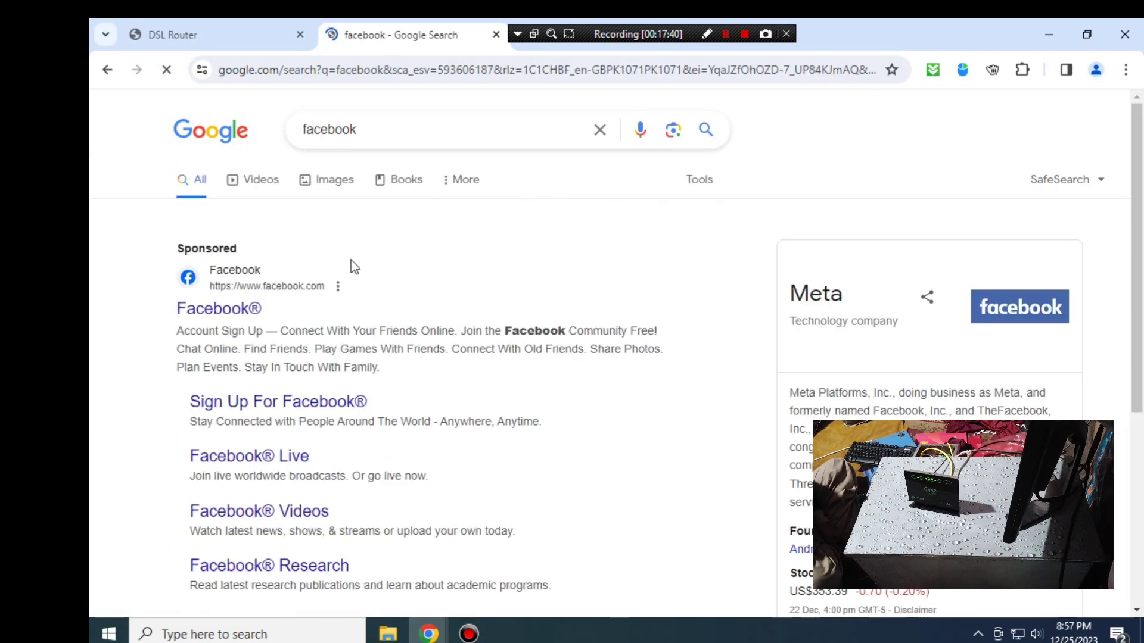
scroll(586, 446, "down", 10)
scroll(589, 437, "down", 6)
scroll(587, 431, "up", 15)
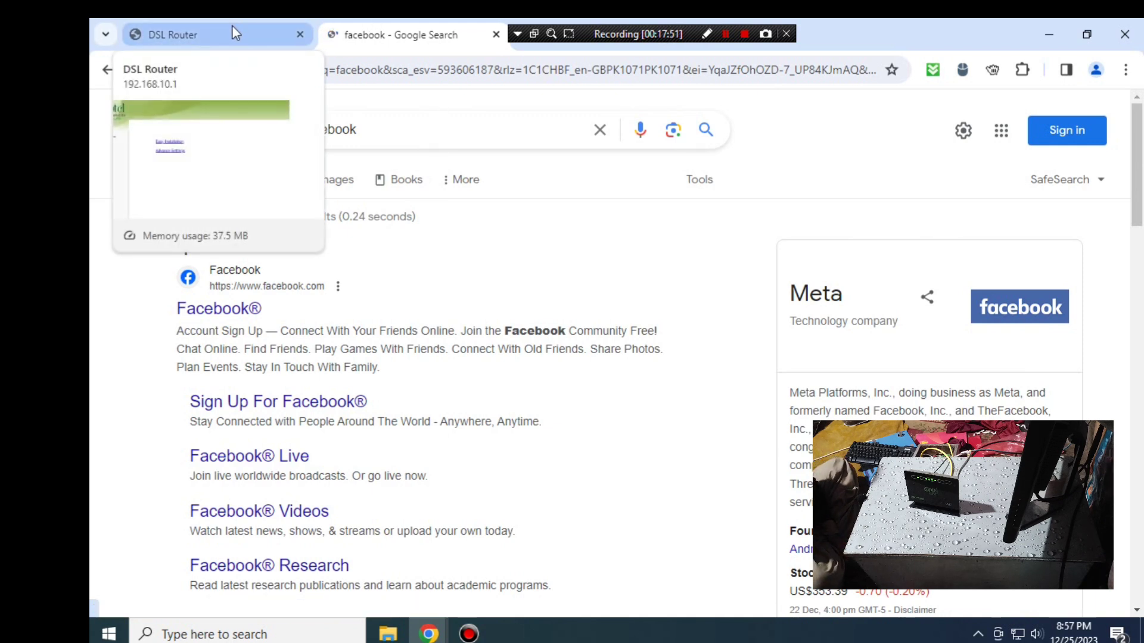
left_click(253, 37)
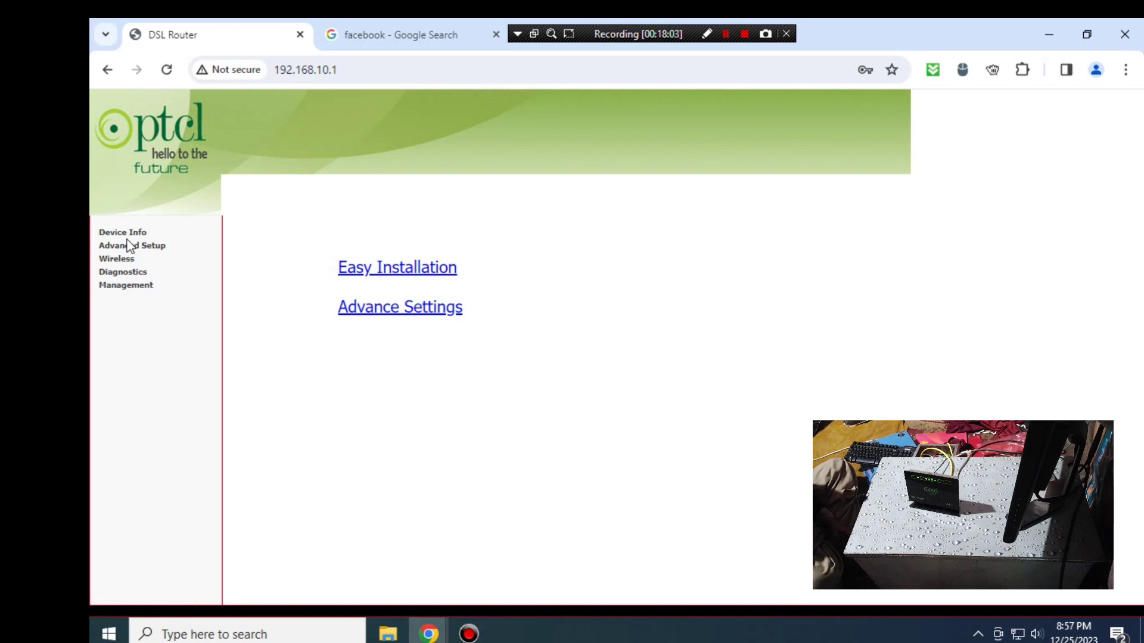
- Open Management > Access Control > Passwords in the router menu
left_click(149, 287)
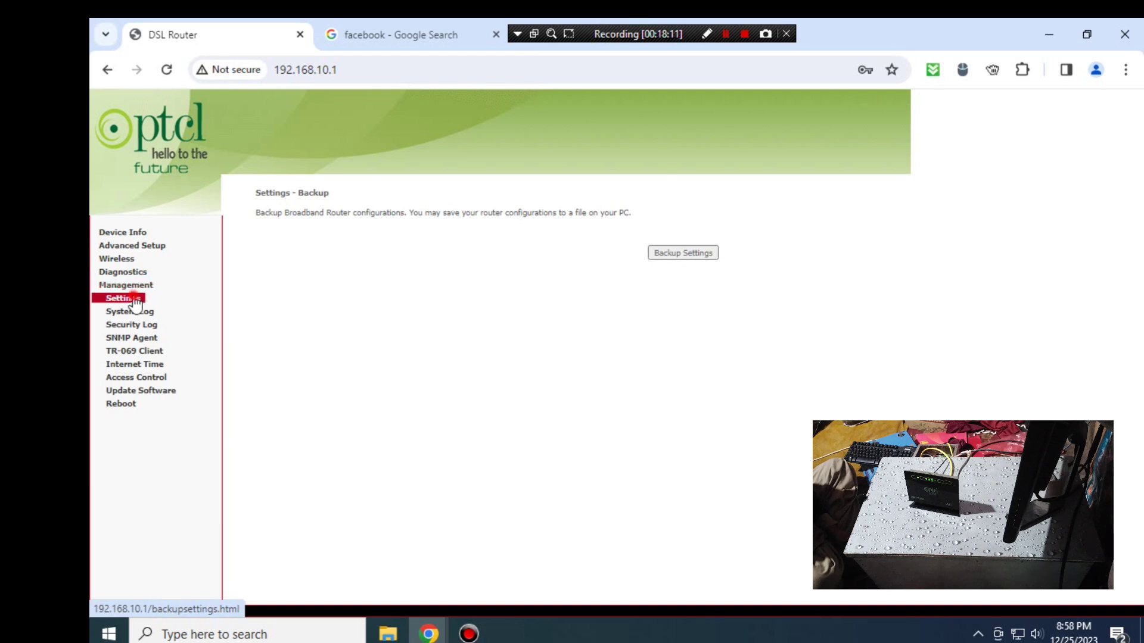
left_click(135, 300)
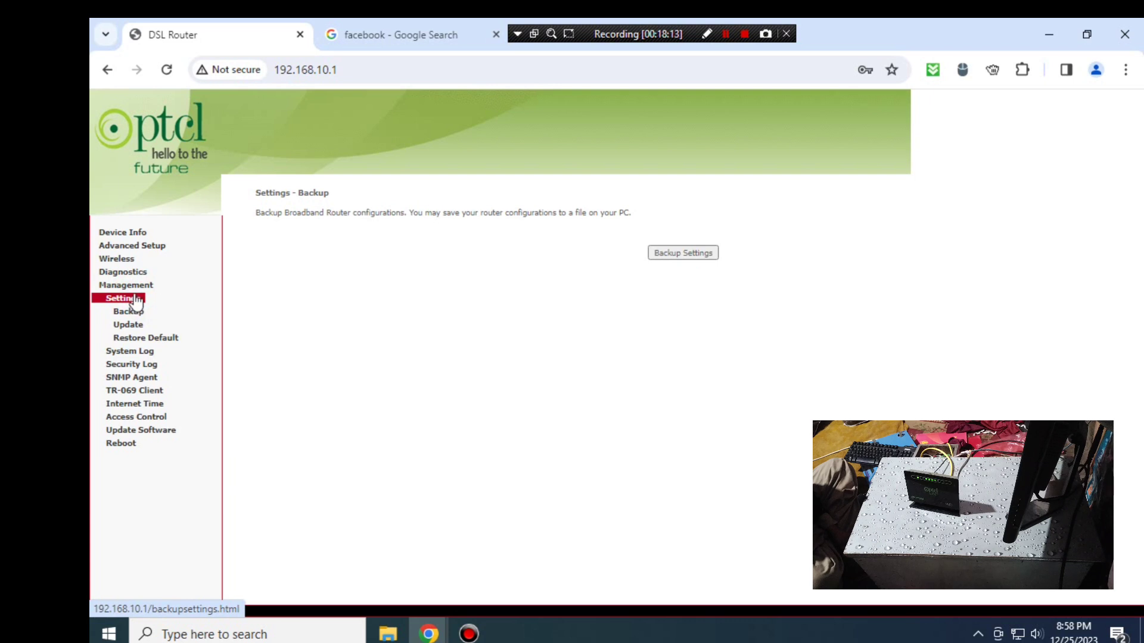
left_click(139, 288)
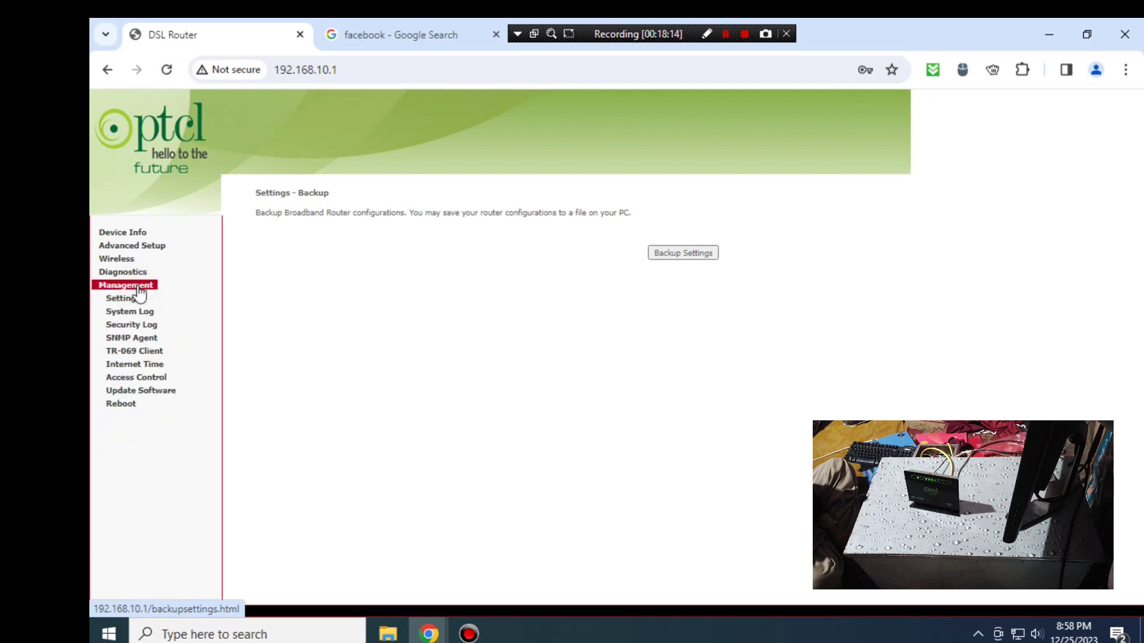
left_click(143, 379)
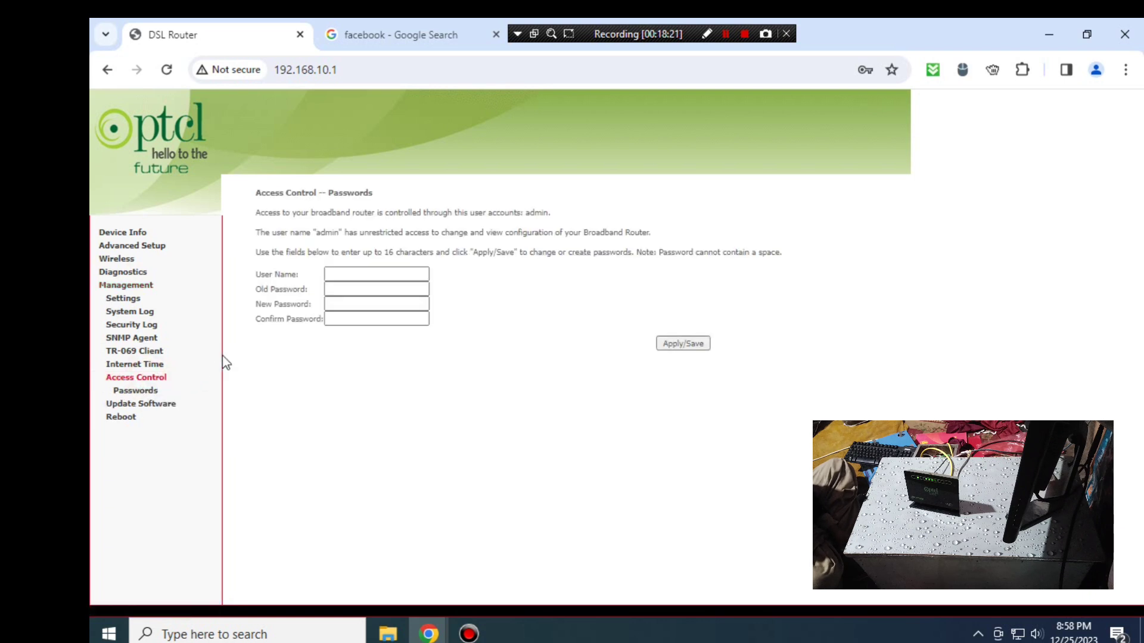
- Enter admin as the user name in the password-change form
left_click(327, 272)
left_click(369, 293)
left_click(376, 305)
left_click(393, 320)
left_click(380, 272)
left_click(379, 271)
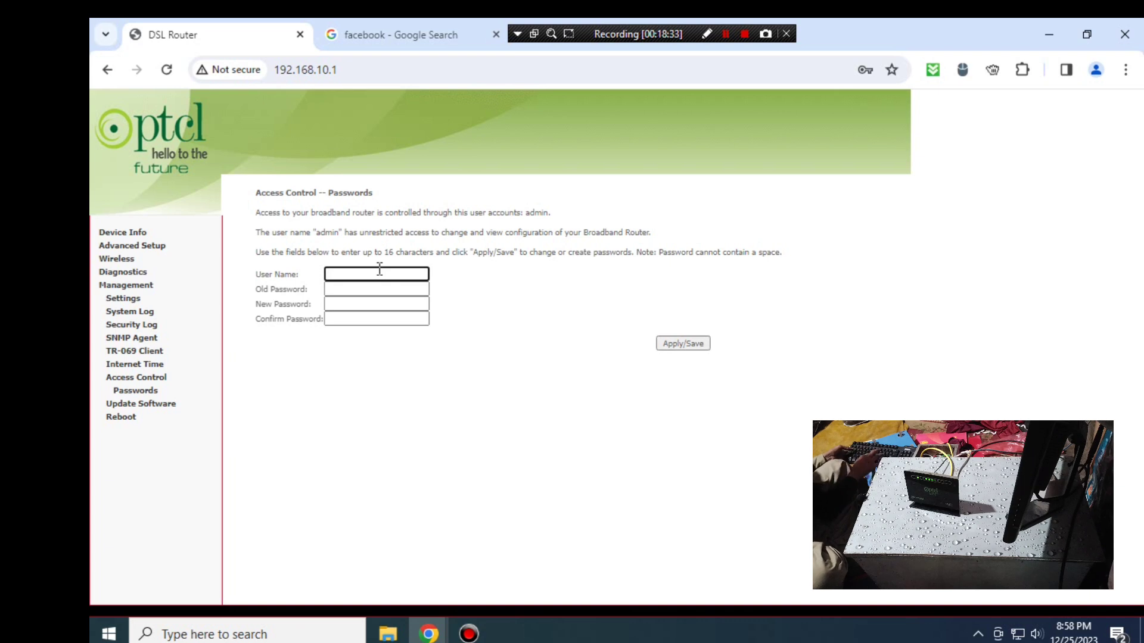
type("admin")
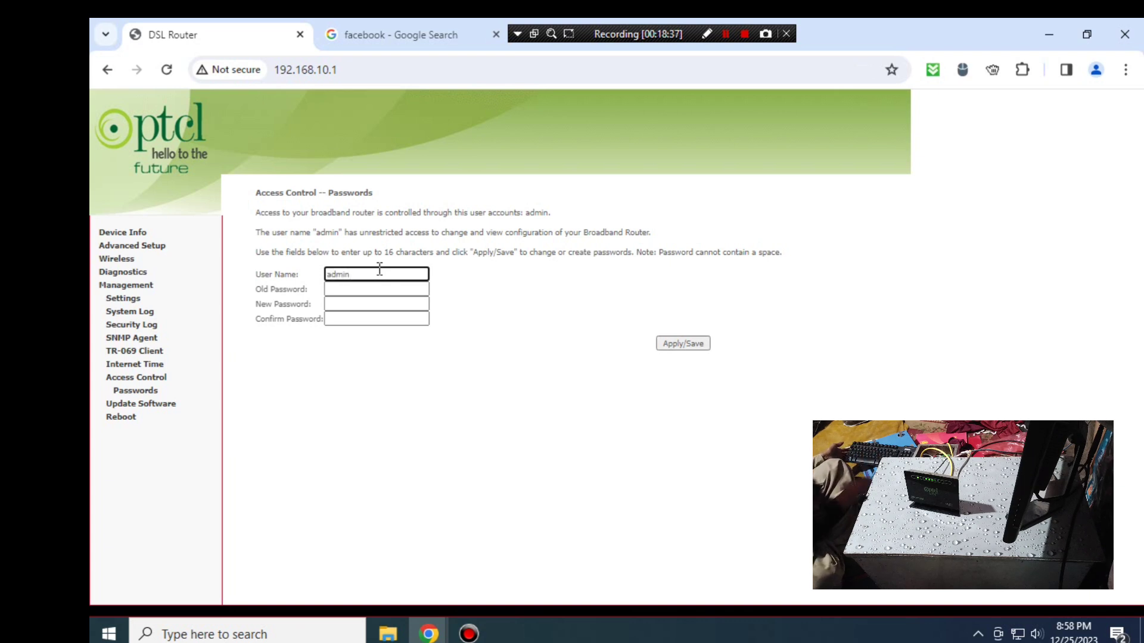
key("Tab")
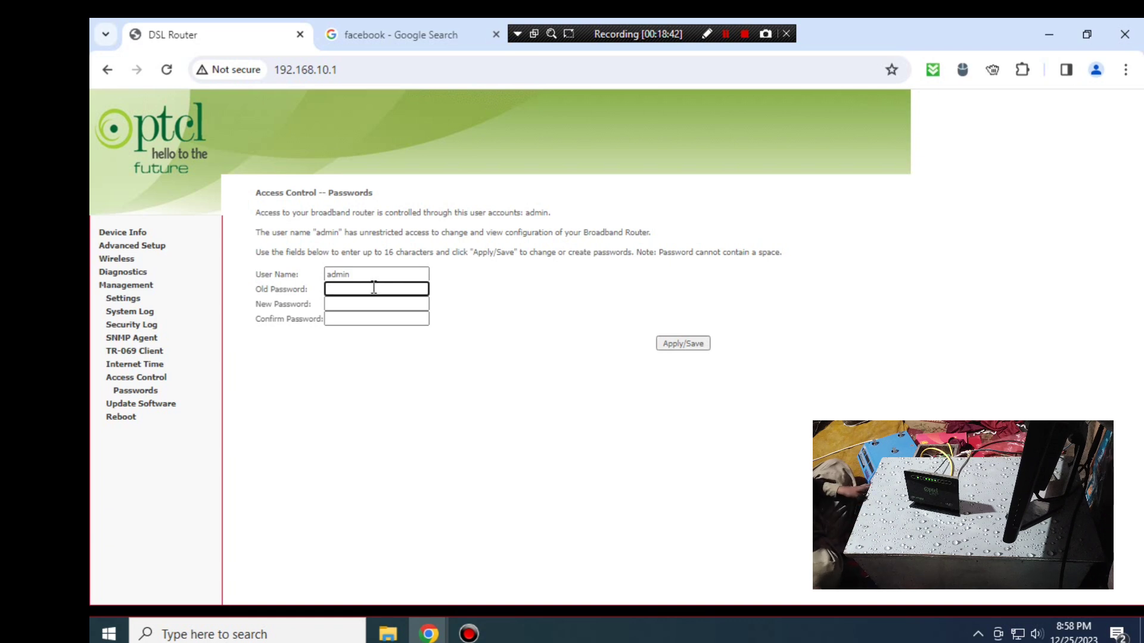
- Enter the old password and the new password twice, Apply/Save, and decline Chrome's save prompt
left_click(374, 287)
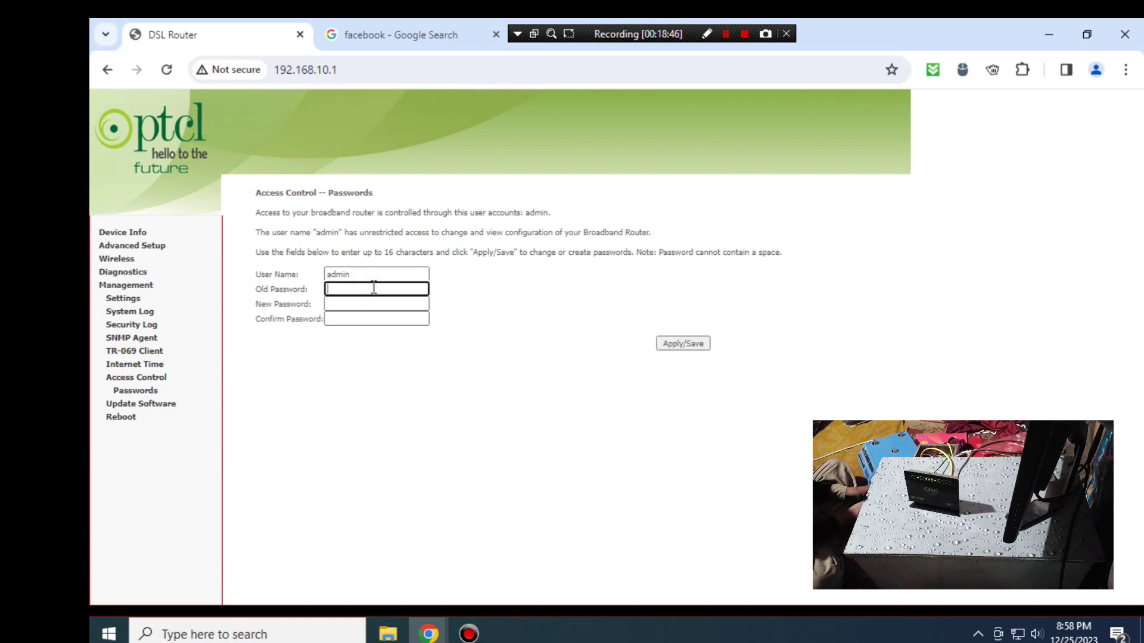
type("•")
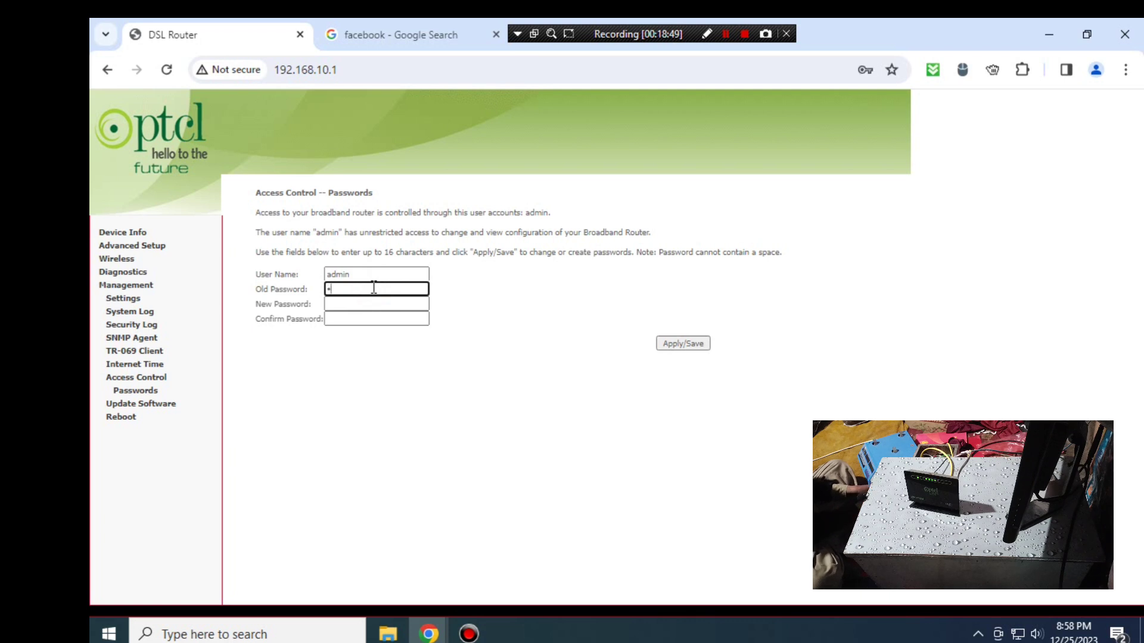
type("•••")
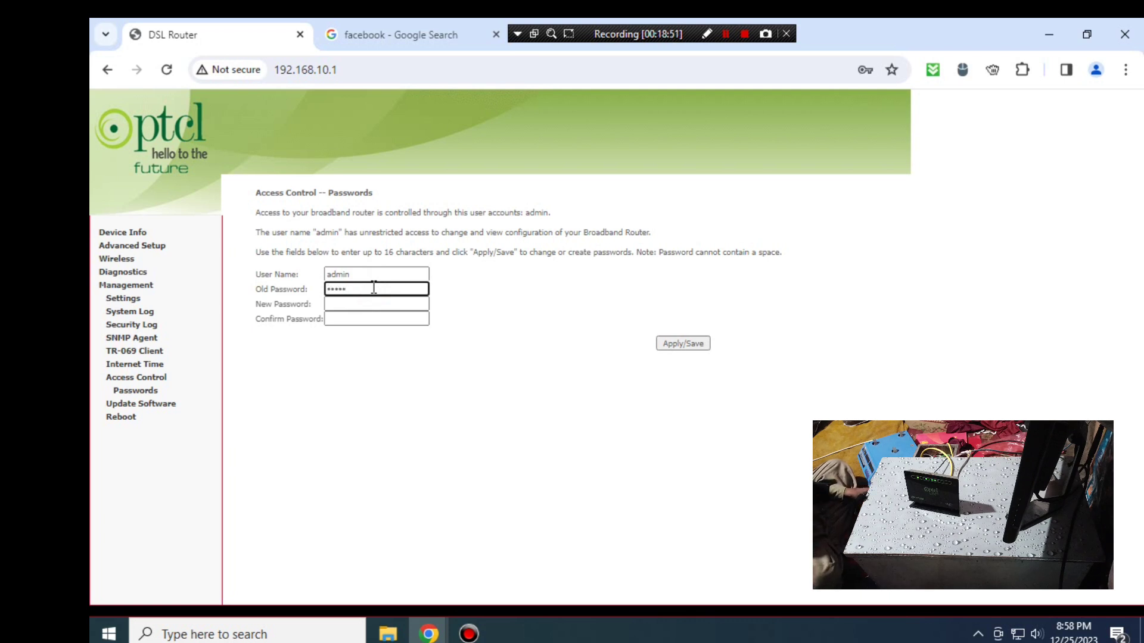
left_click(376, 304)
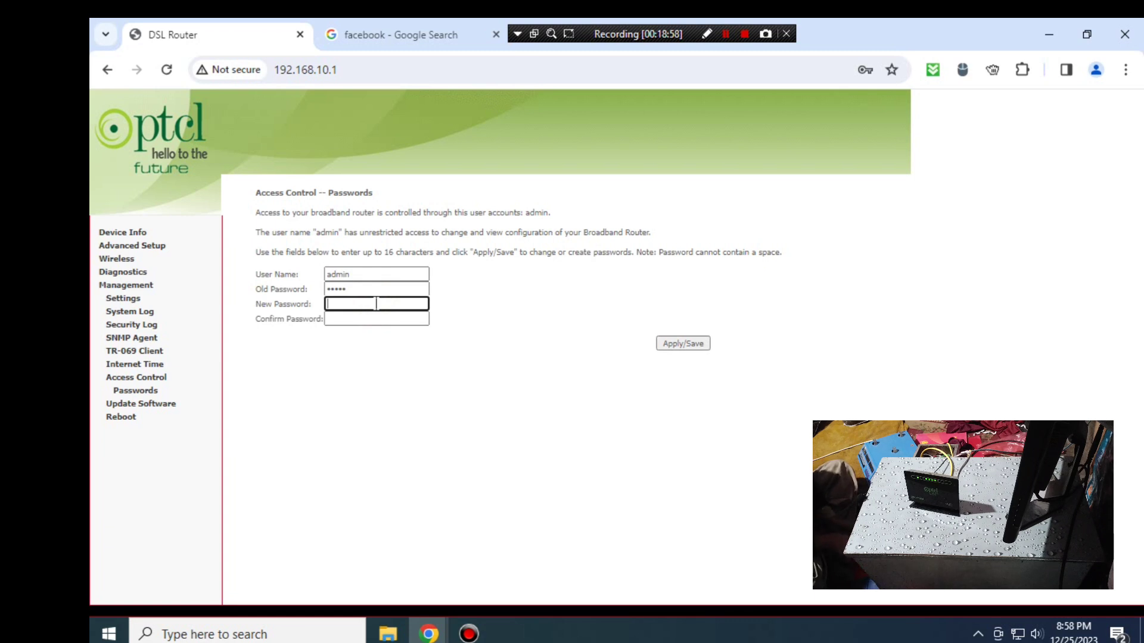
type("••••••")
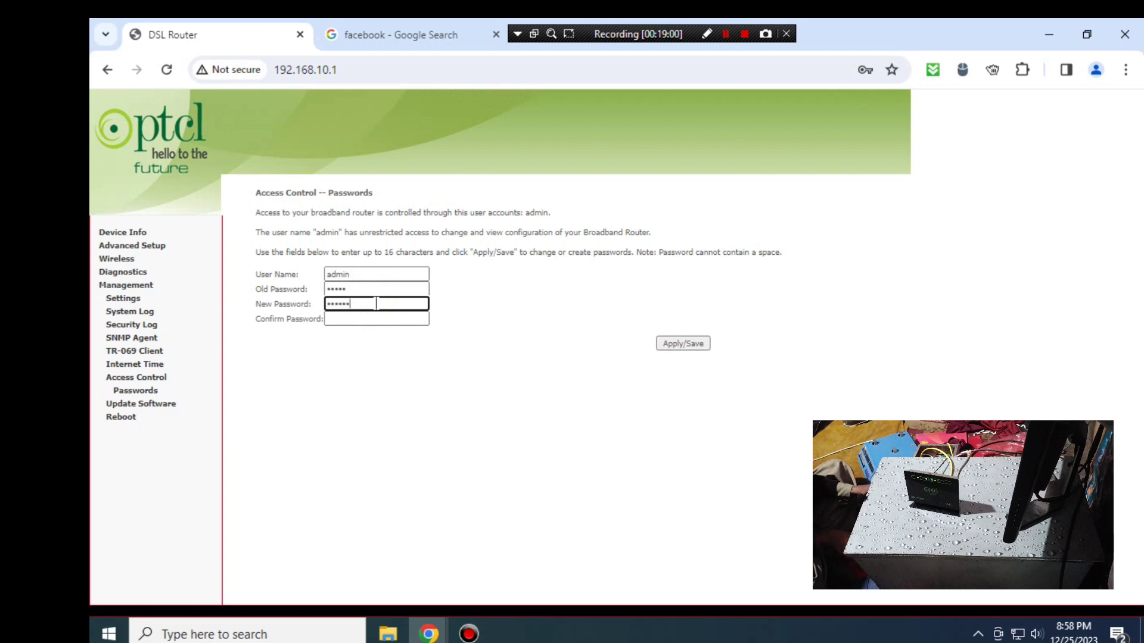
type("•")
key("Tab")
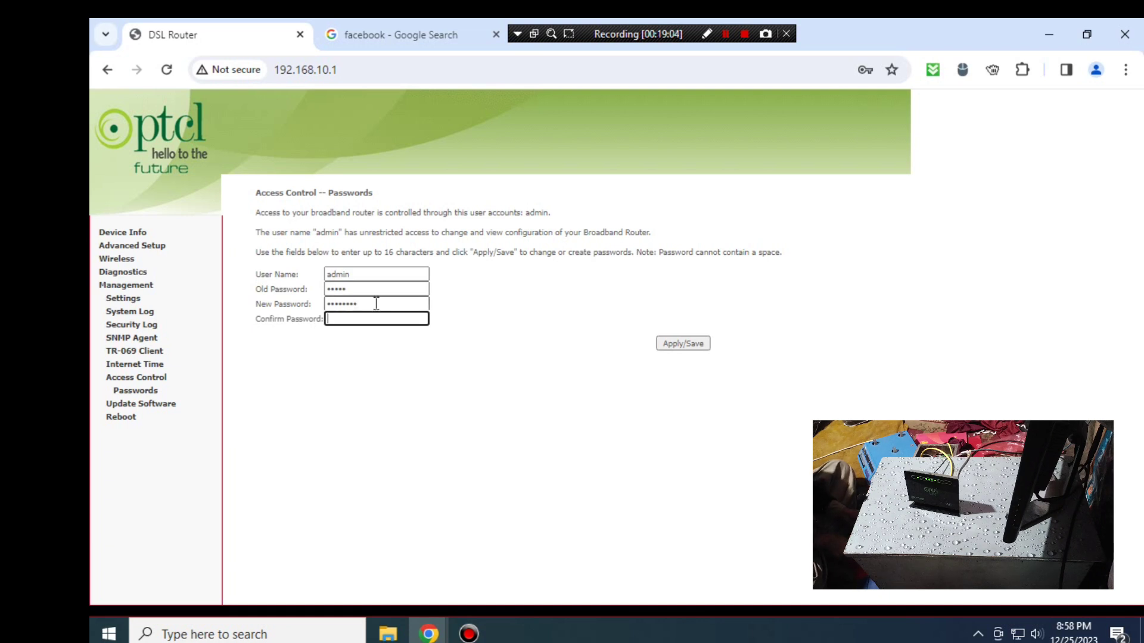
type("••••••••")
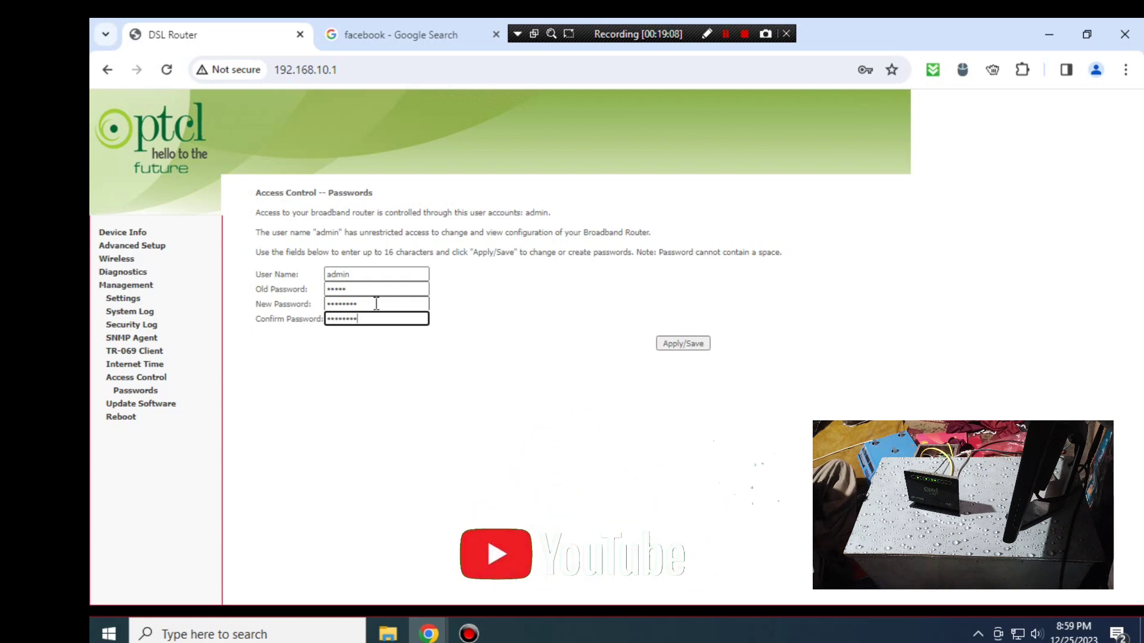
left_click(682, 344)
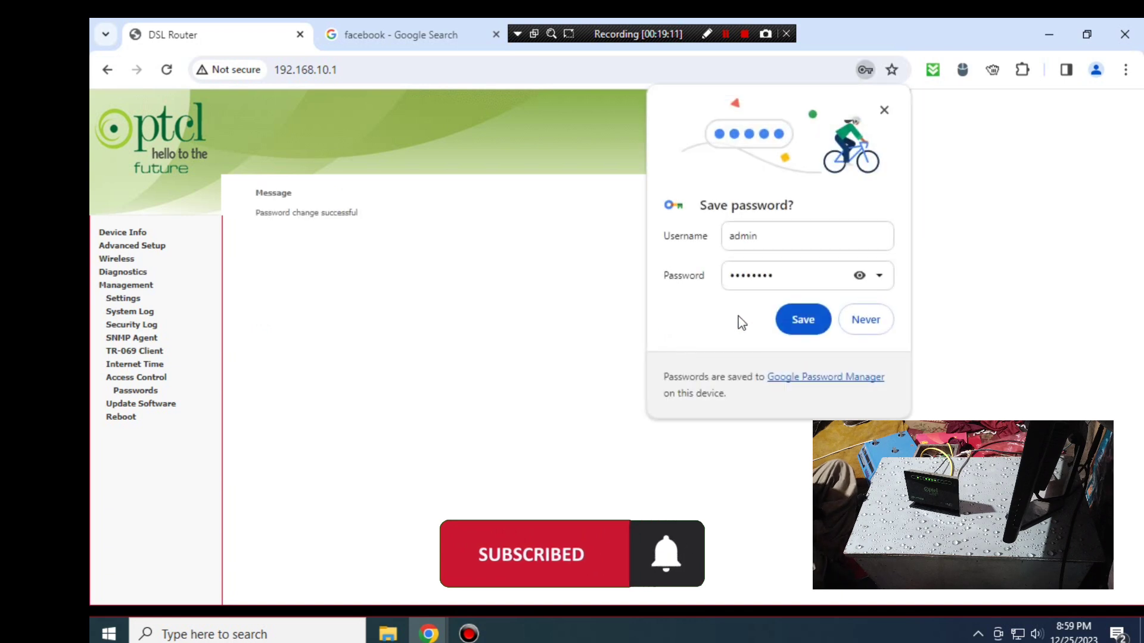
left_click(869, 321)
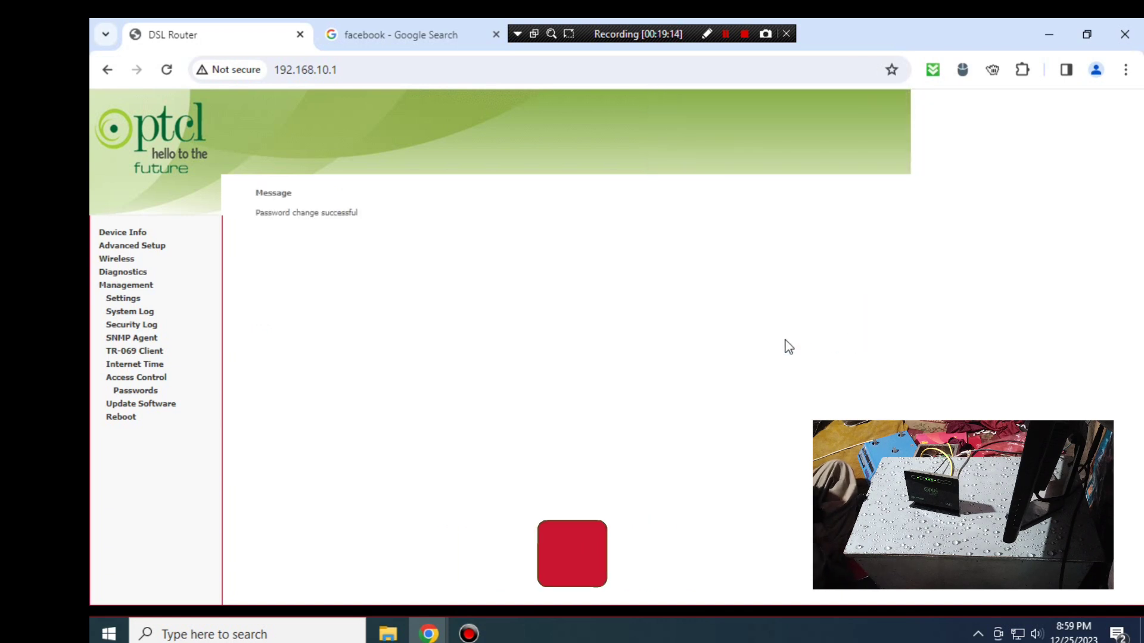